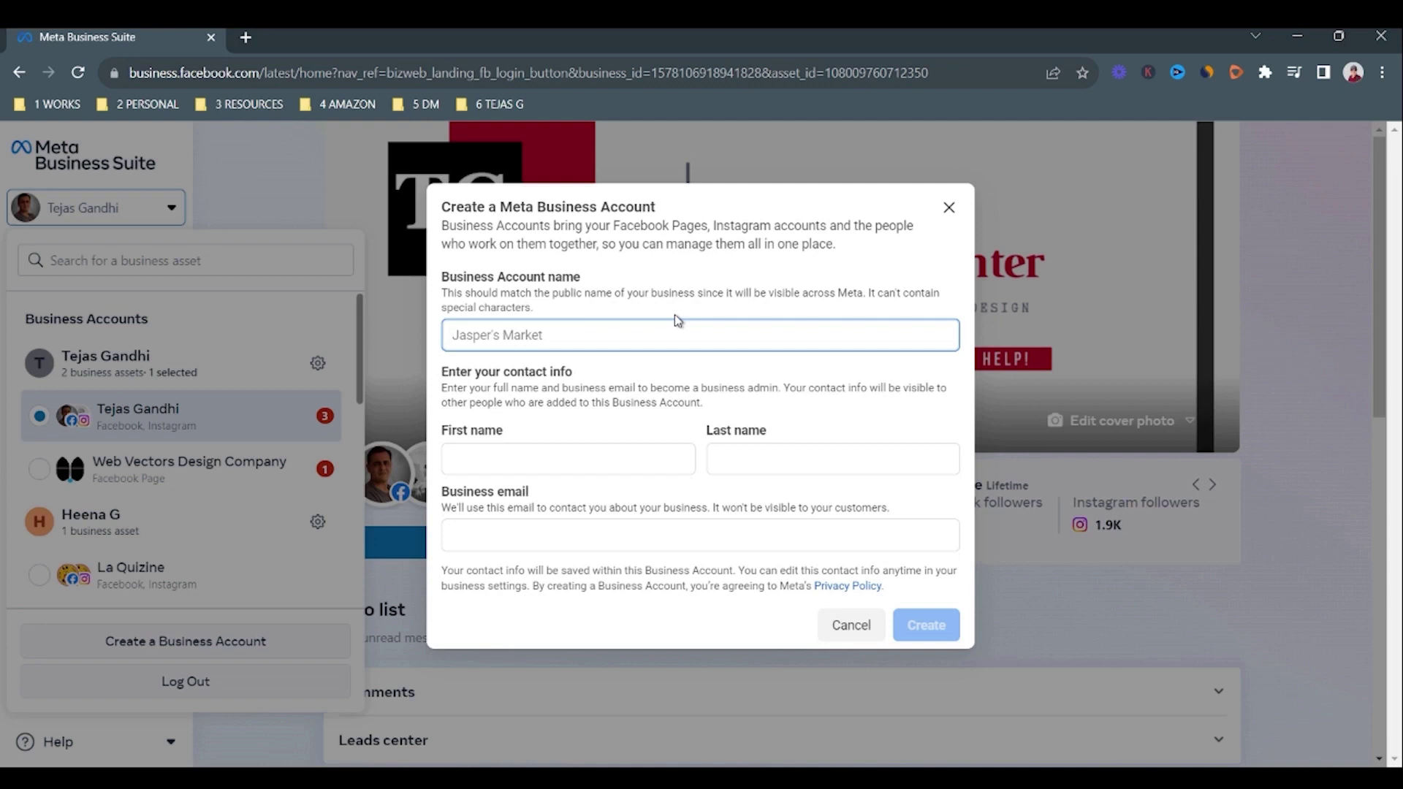
Create a business account named Demo Business Account, filling in the admin's first name, last name and business email.
{"action": "type", "text": "Demo Business Account"}
{"action": "key", "text": "Tab"}
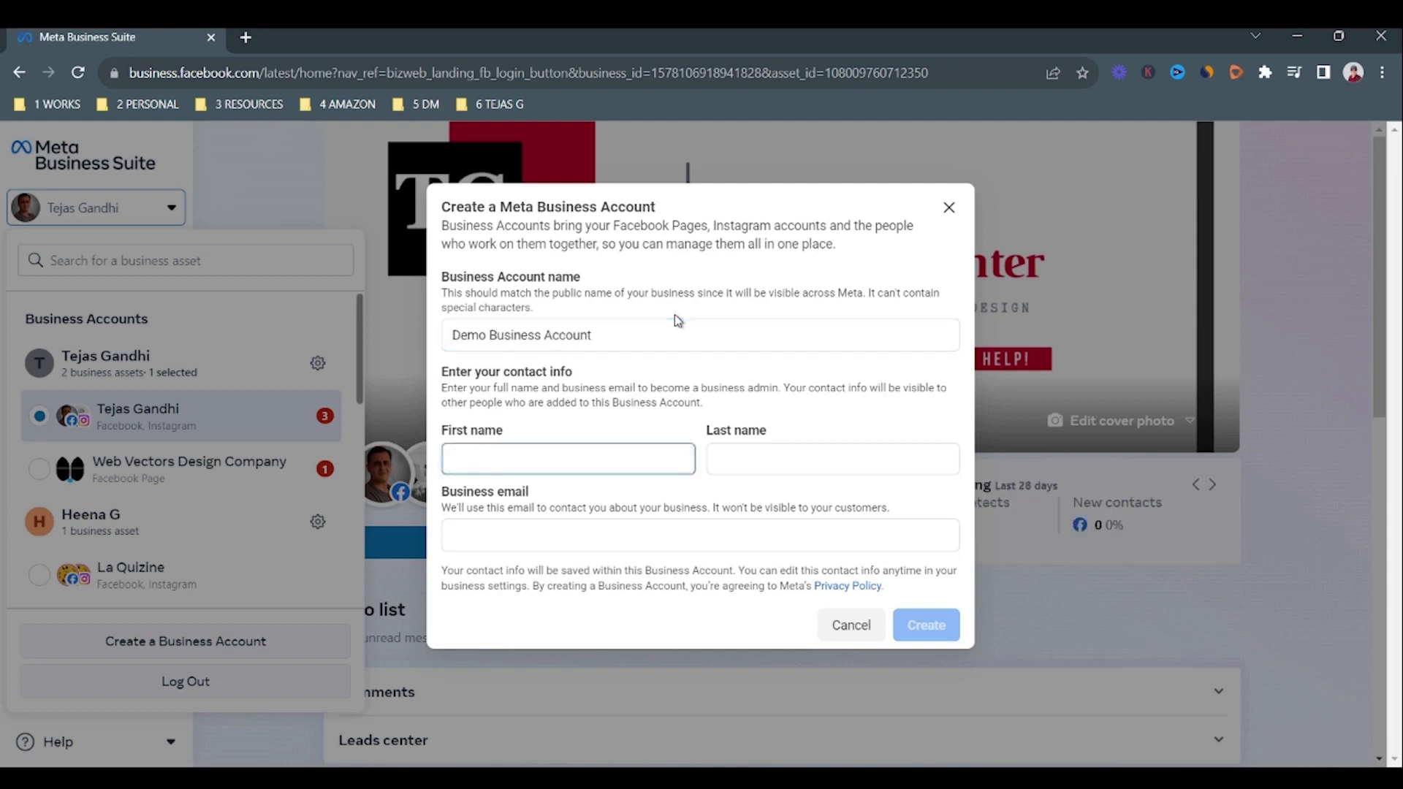
{"action": "type", "text": "Tejas"}
{"action": "key", "text": "Tab"}
{"action": "type", "text": "G"}
{"action": "key", "text": "Tab"}
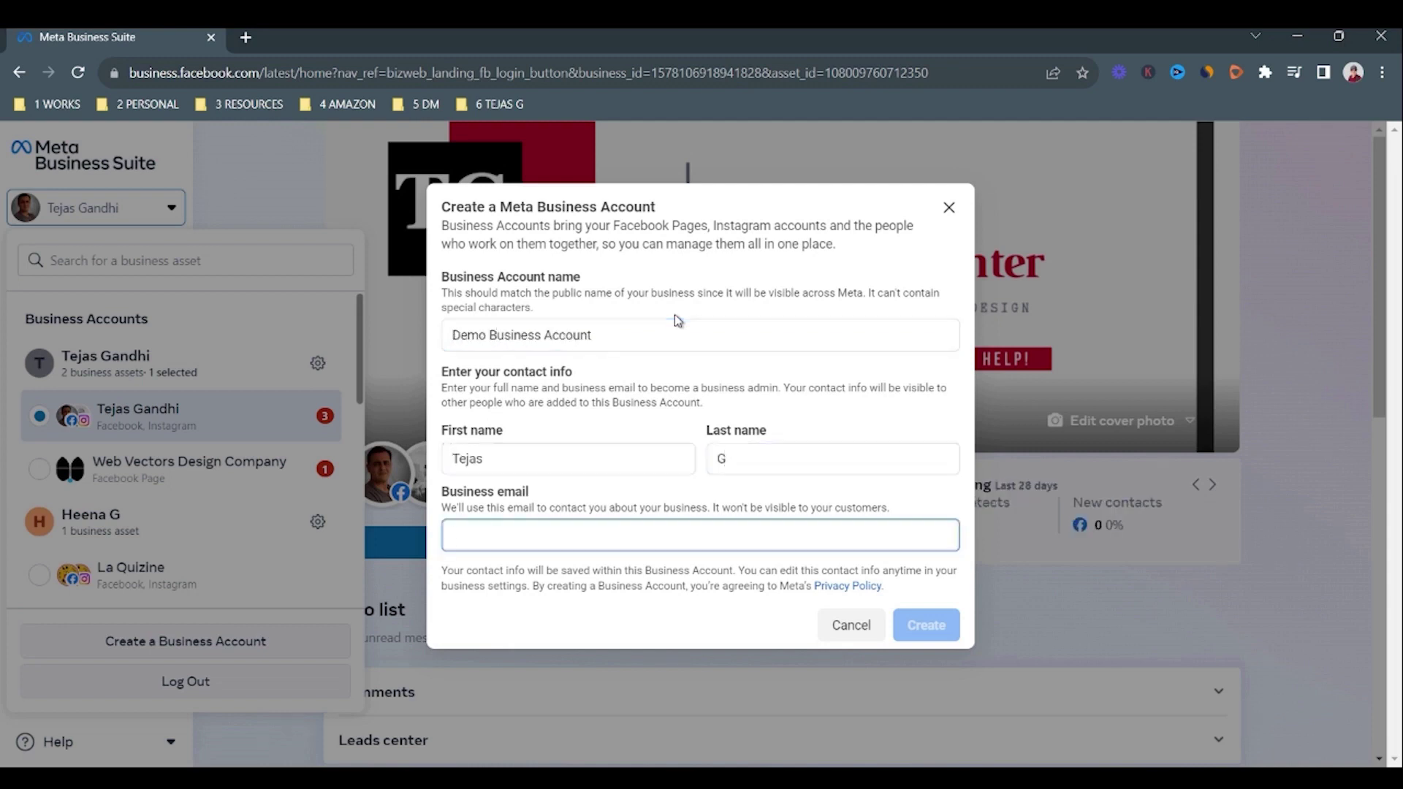
{"action": "key", "text": "ctrl+v"}
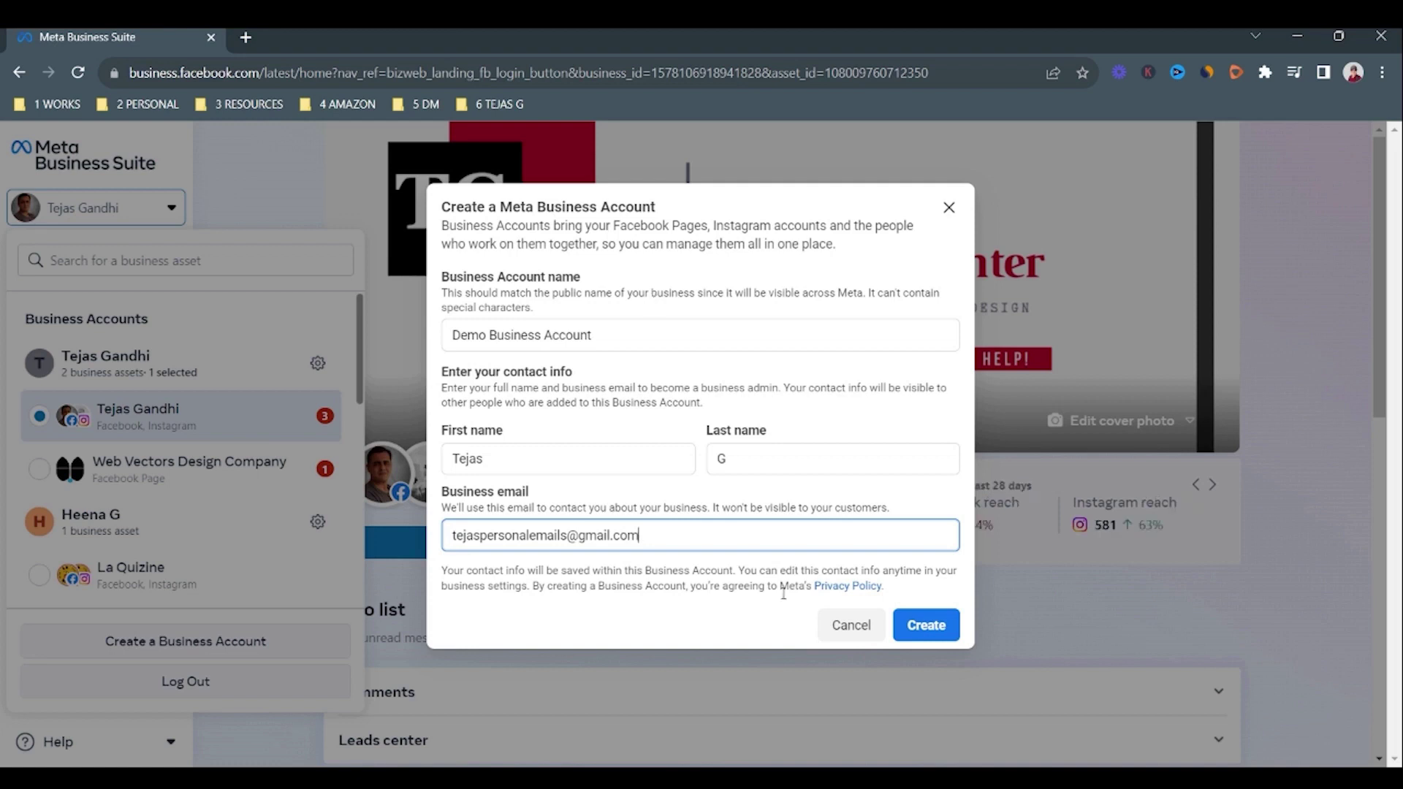
{"action": "left_click", "coordinate": [923, 630]}
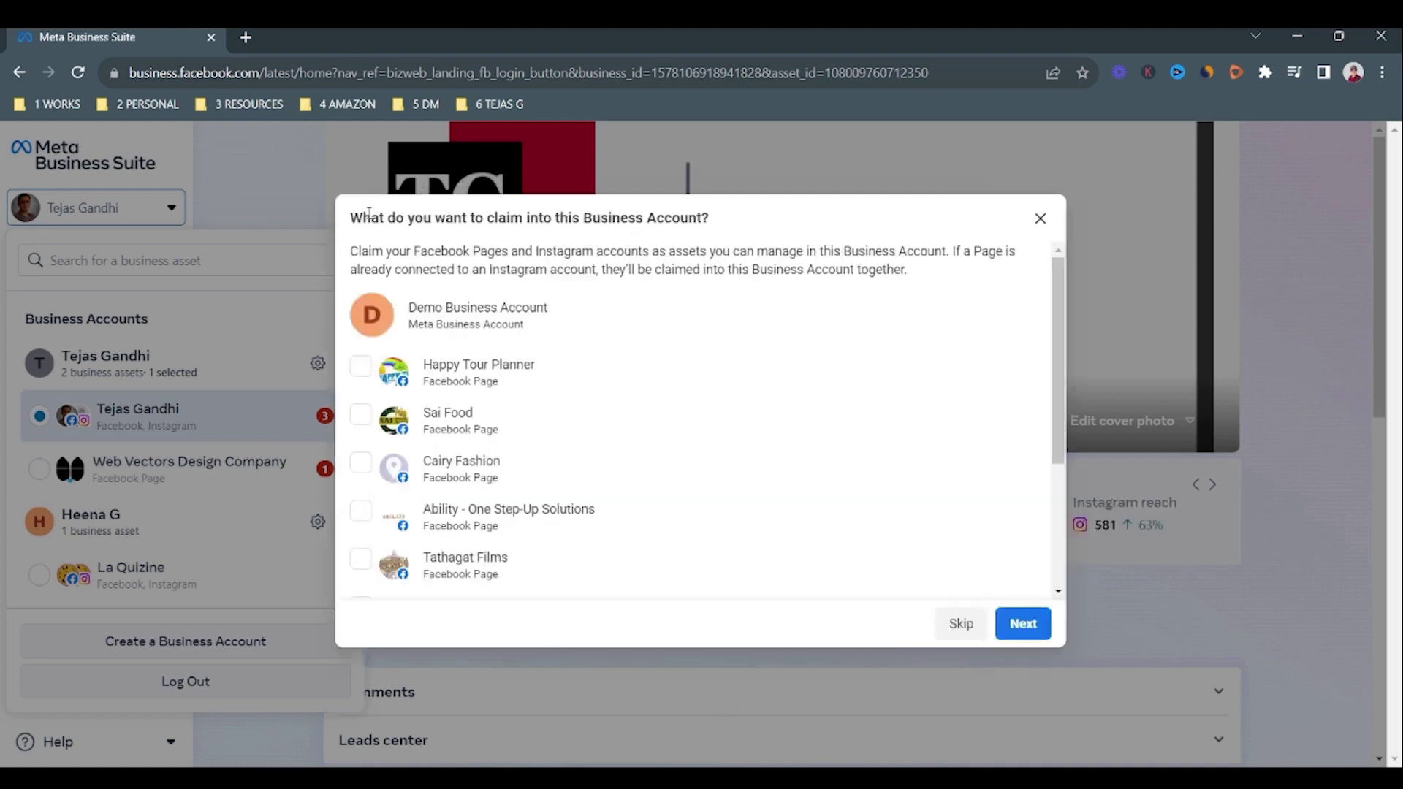
Claim the Happy Tour Planner Facebook Page into the new Business Account and continue to adding people.
{"action": "left_click_drag", "start_coordinate": [369, 213], "coordinate": [713, 218]}
{"action": "scroll", "coordinate": [558, 351], "scroll_direction": "down", "scroll_amount": 5}
{"action": "scroll", "coordinate": [558, 351], "scroll_direction": "up", "scroll_amount": 5}
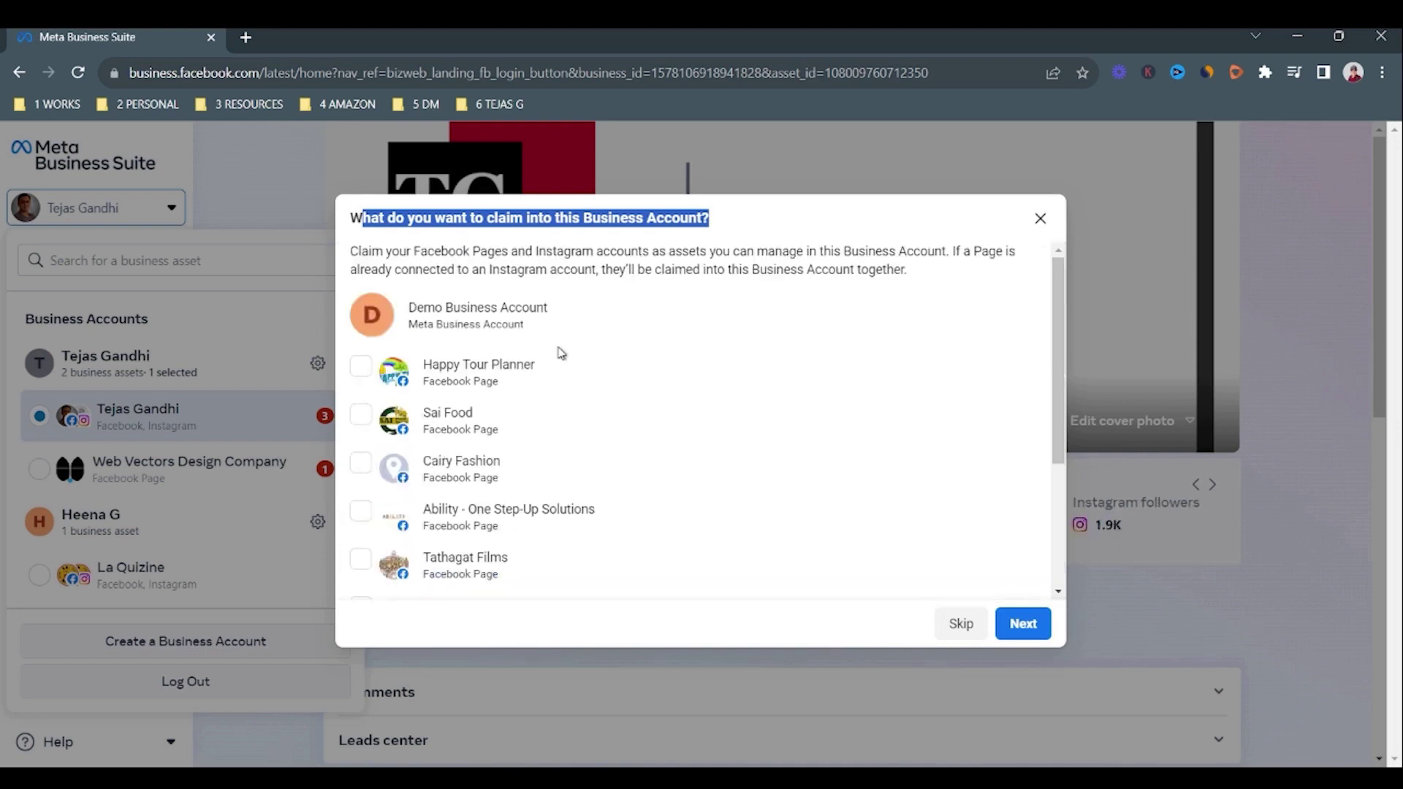
{"action": "left_click", "coordinate": [482, 221]}
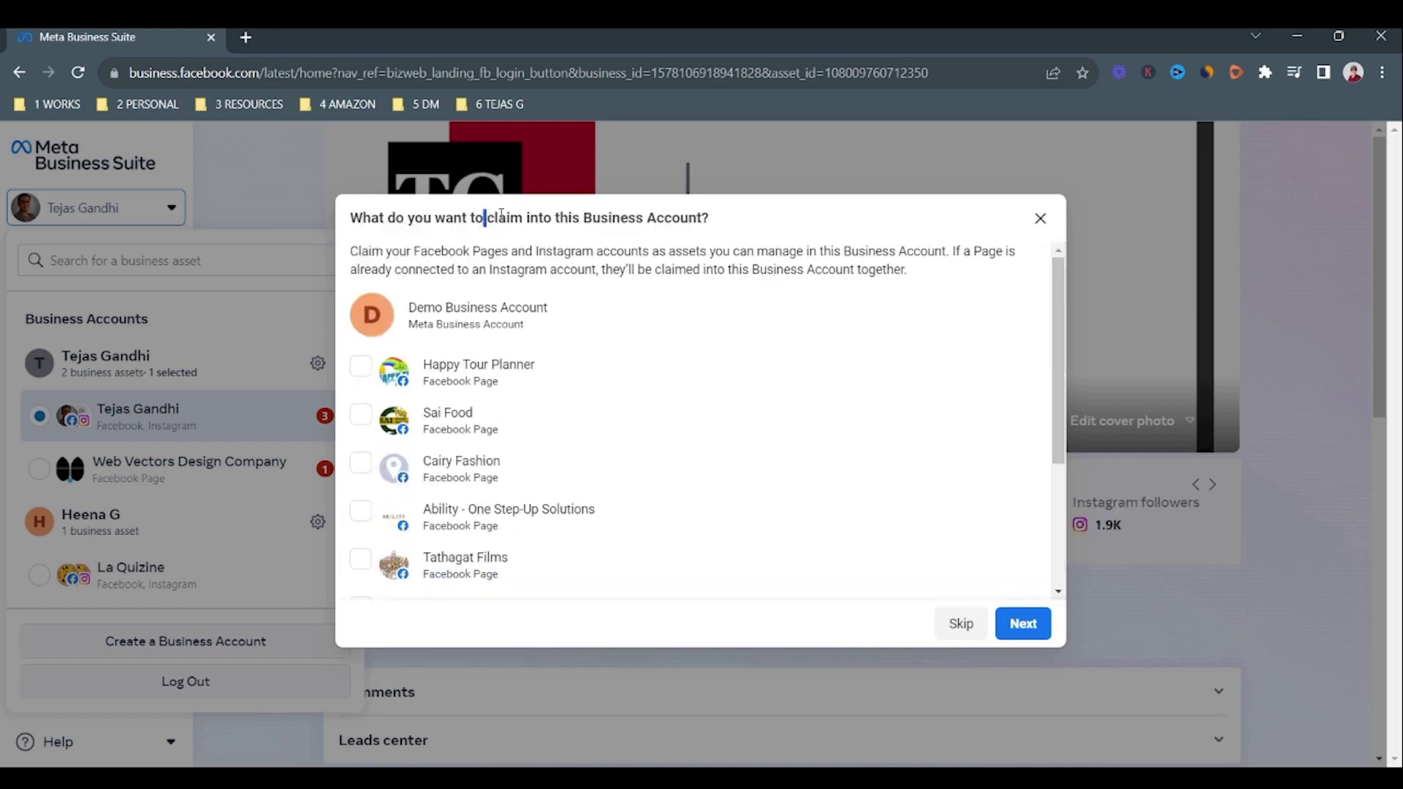
{"action": "left_click_drag", "start_coordinate": [500, 215], "coordinate": [700, 212]}
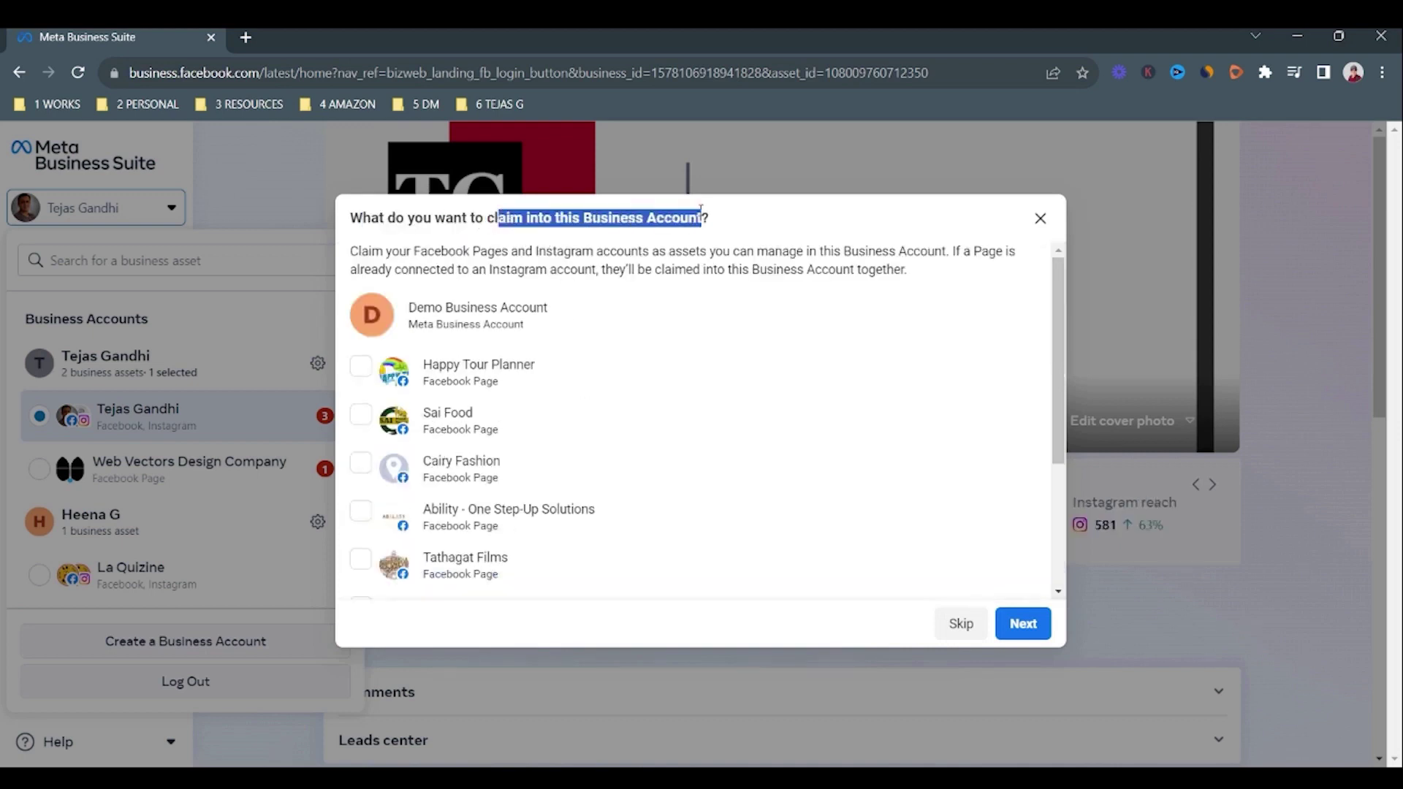
{"action": "left_click", "coordinate": [789, 219]}
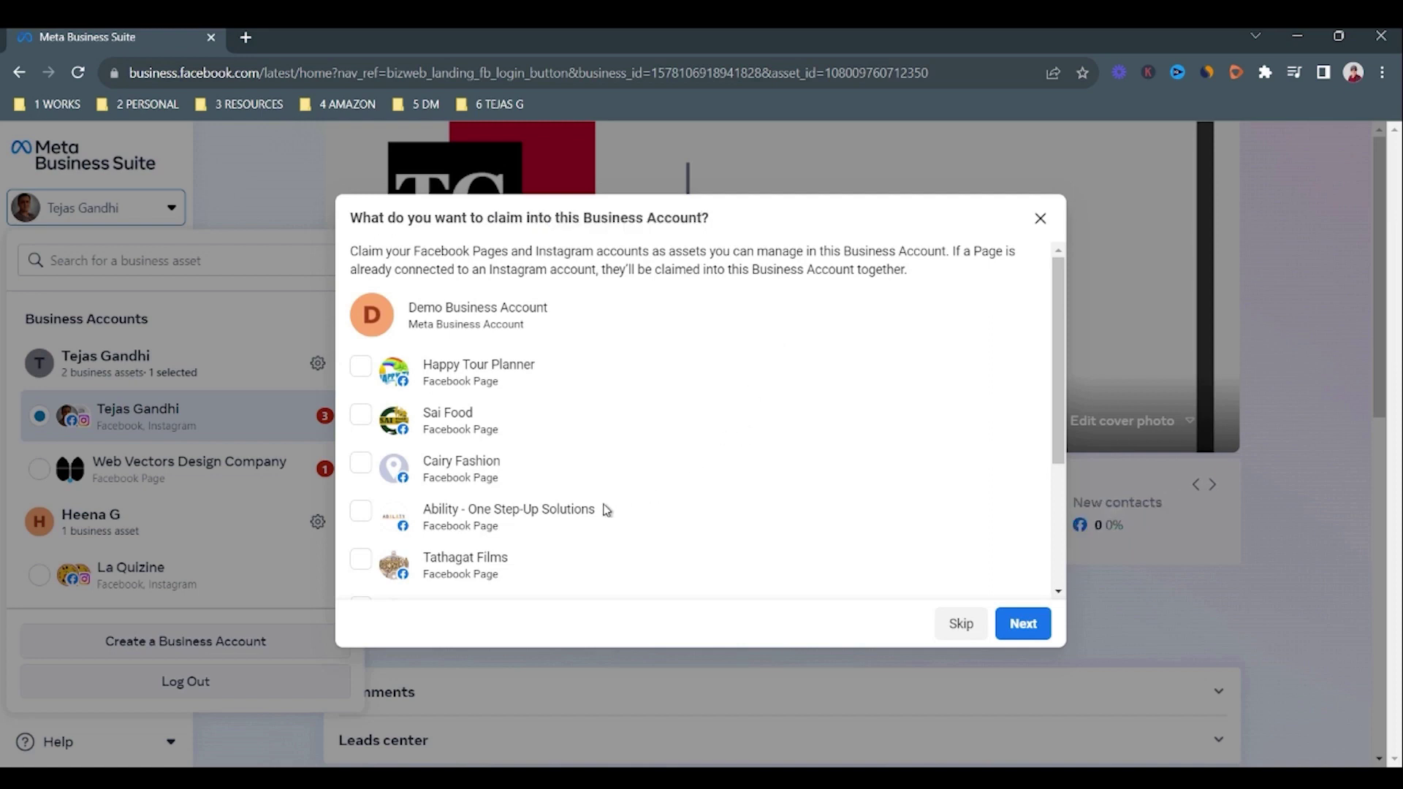
{"action": "left_click", "coordinate": [364, 372]}
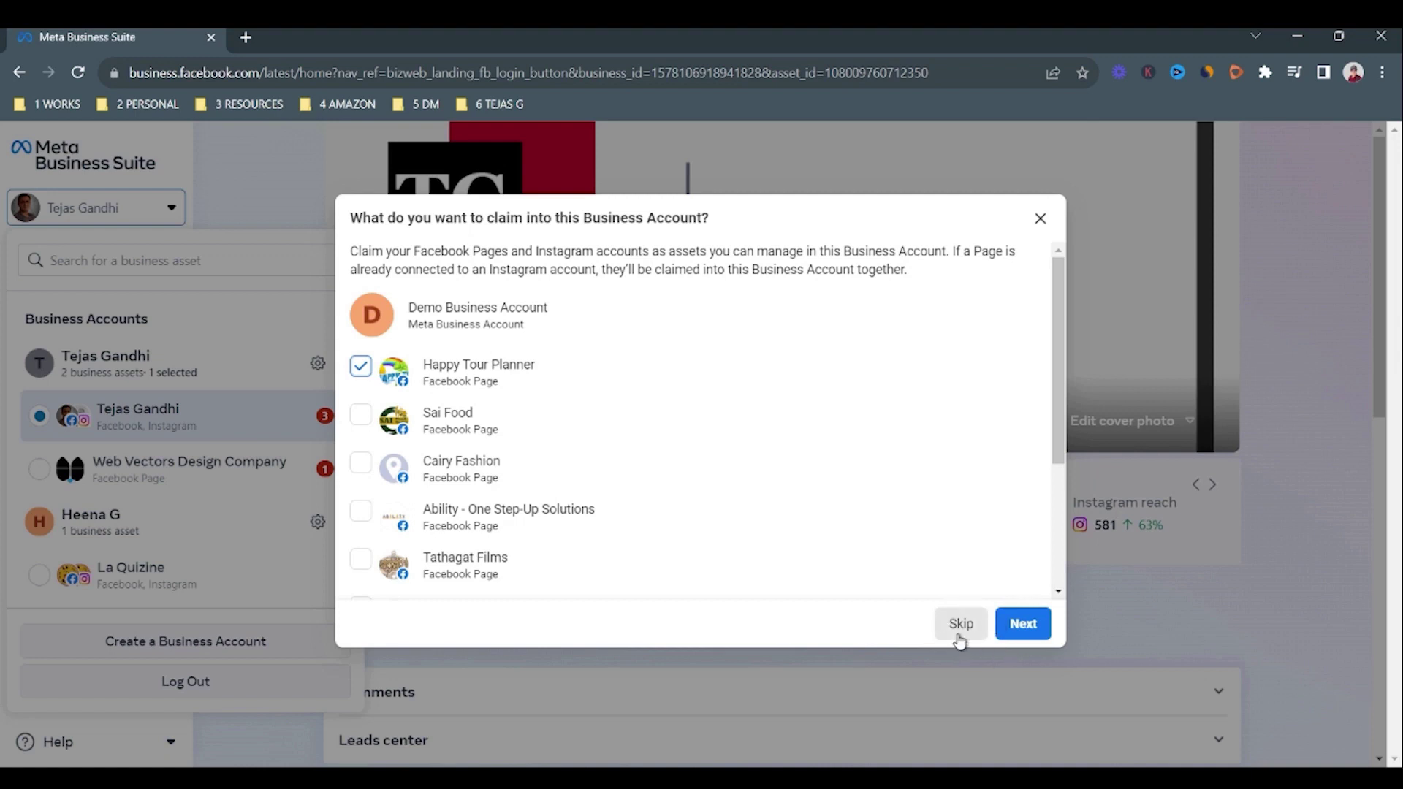
{"action": "scroll", "coordinate": [891, 503], "scroll_direction": "down", "scroll_amount": 3}
{"action": "scroll", "coordinate": [892, 503], "scroll_direction": "up", "scroll_amount": 3}
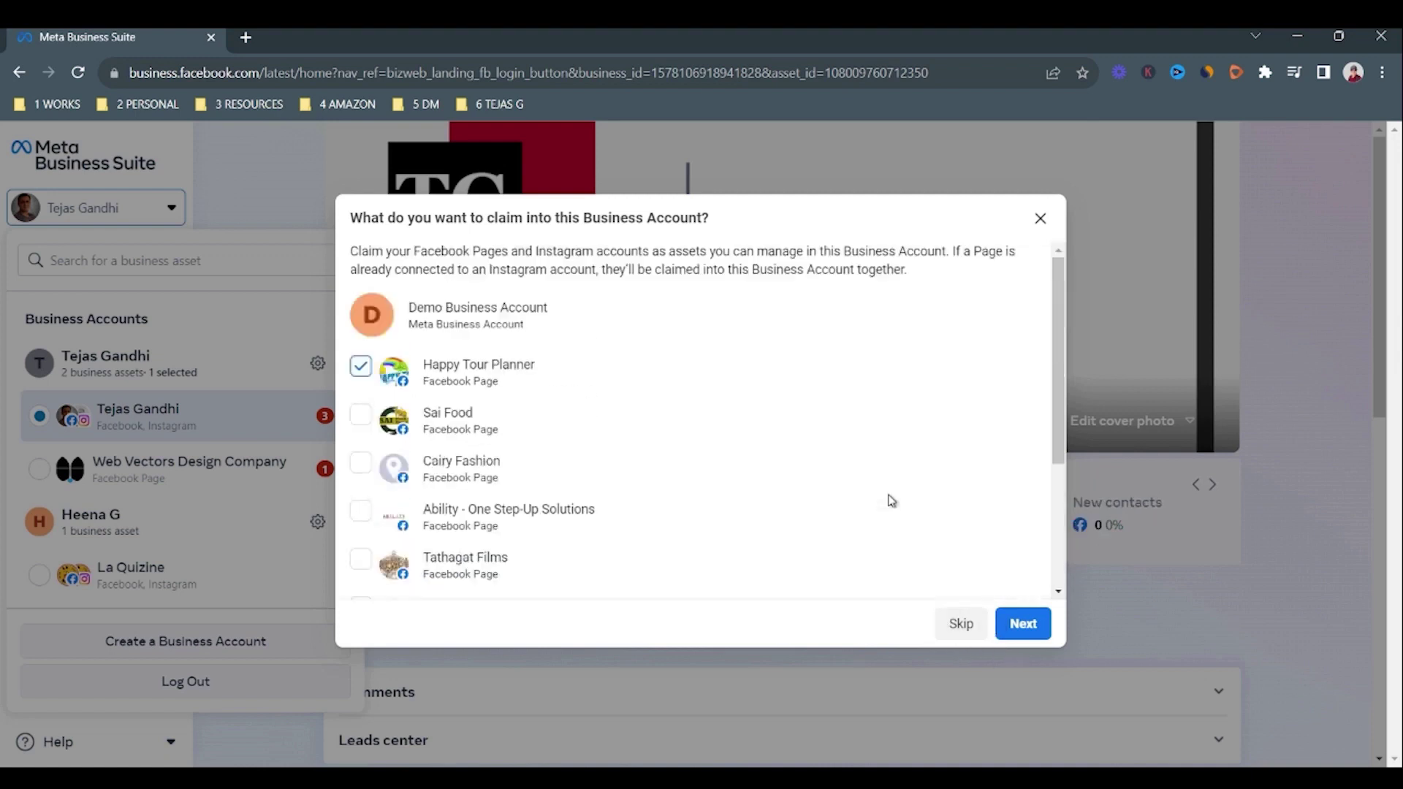
{"action": "left_click", "coordinate": [1027, 630]}
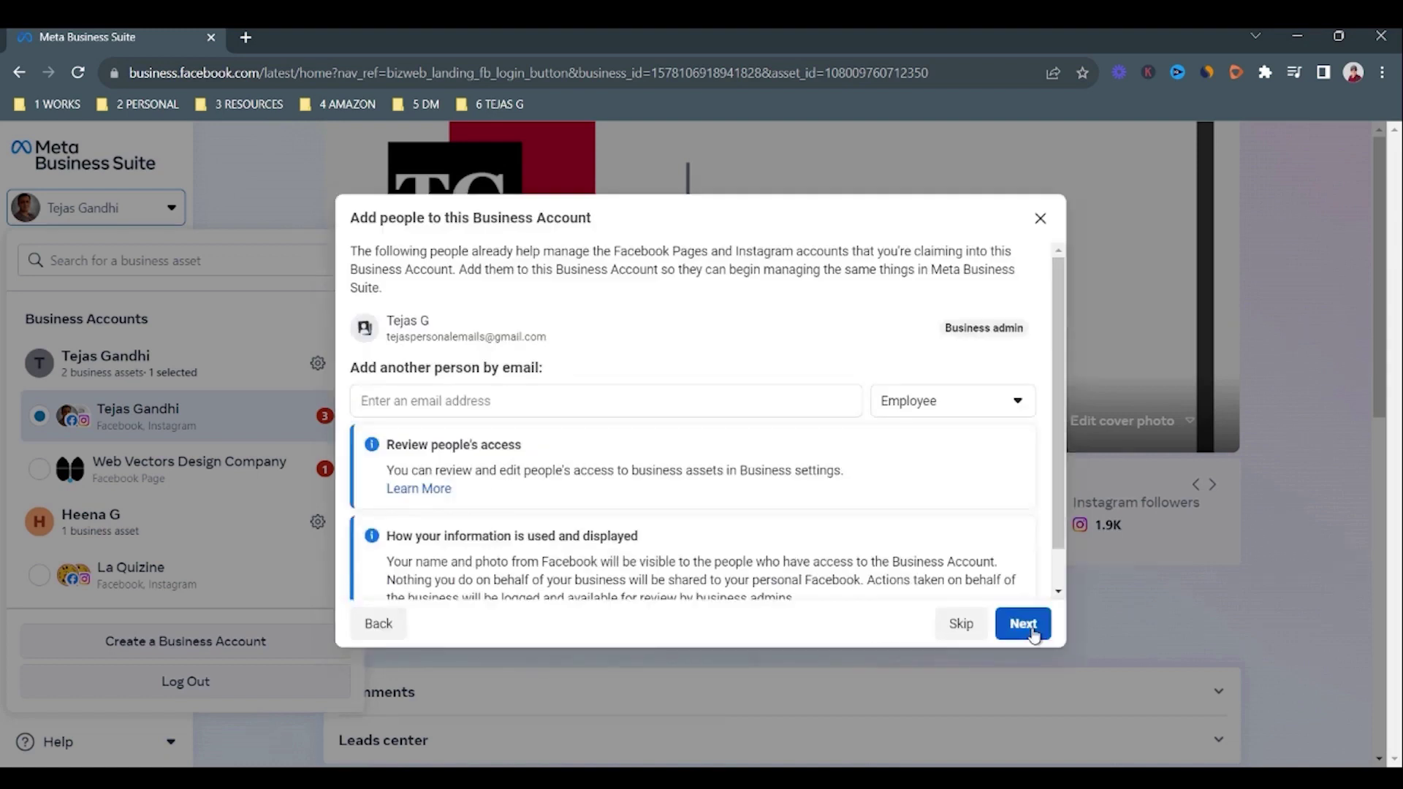
Compare the Employee and Business admin roles for an additional person, leaving Employee selected.
{"action": "left_click_drag", "start_coordinate": [387, 322], "coordinate": [509, 326]}
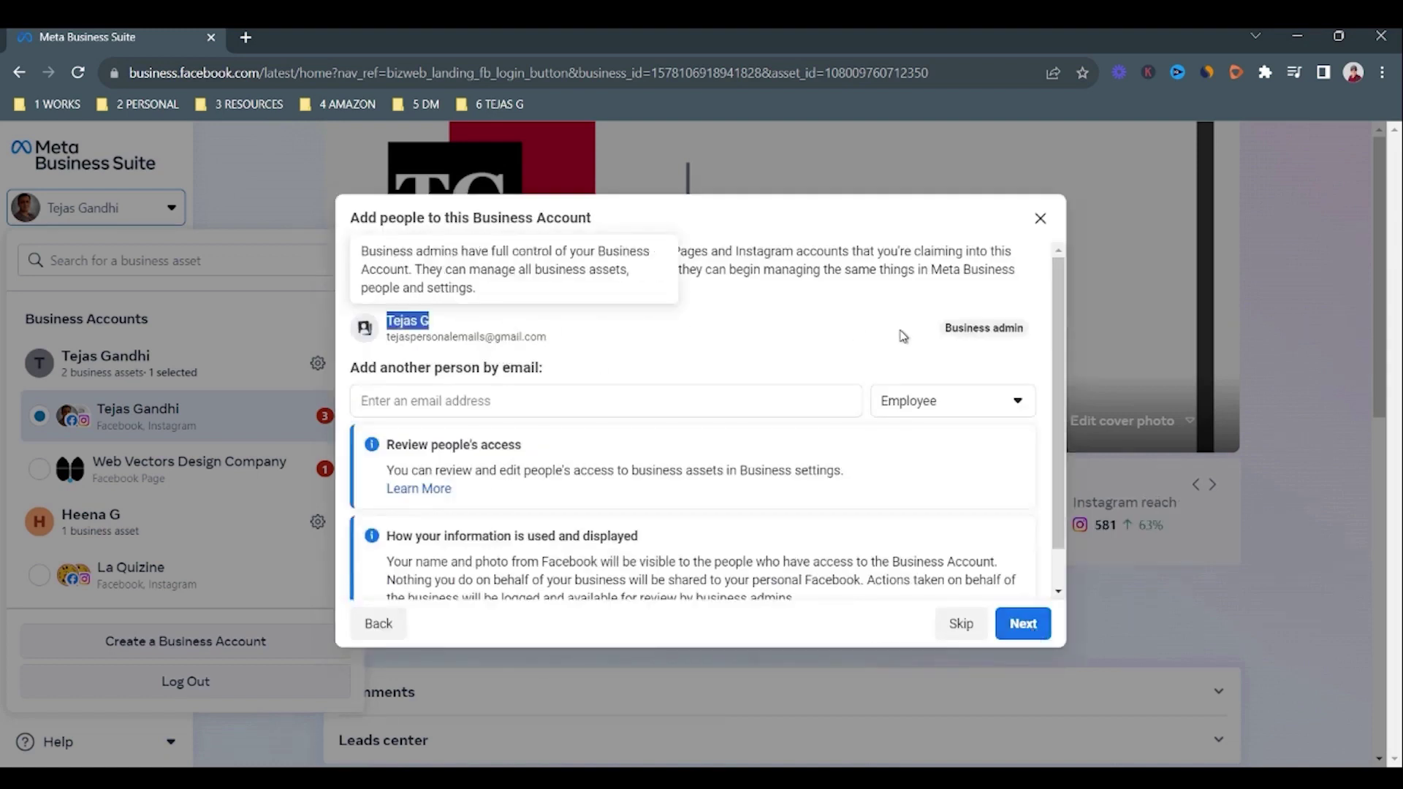
{"action": "left_click", "coordinate": [485, 406]}
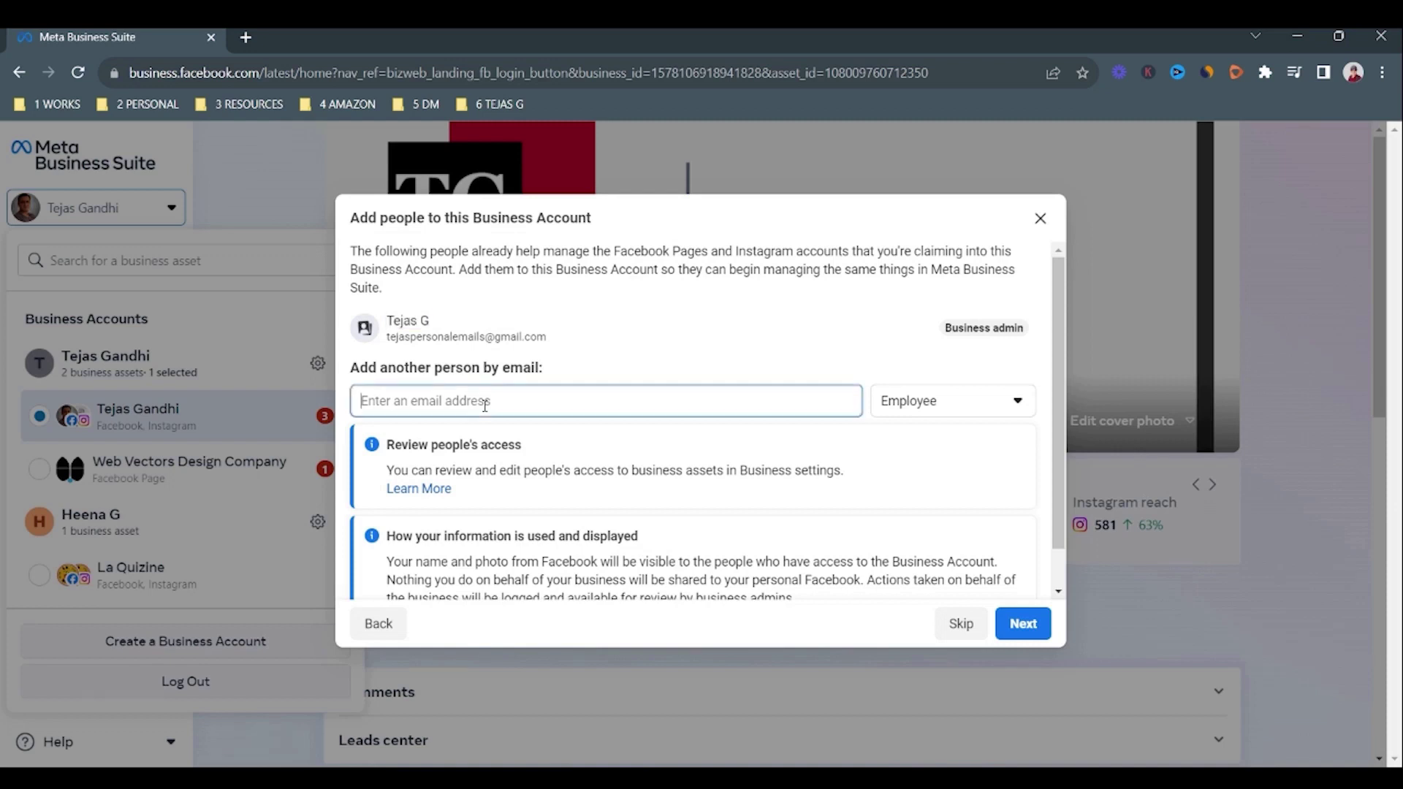
{"action": "left_click", "coordinate": [915, 411]}
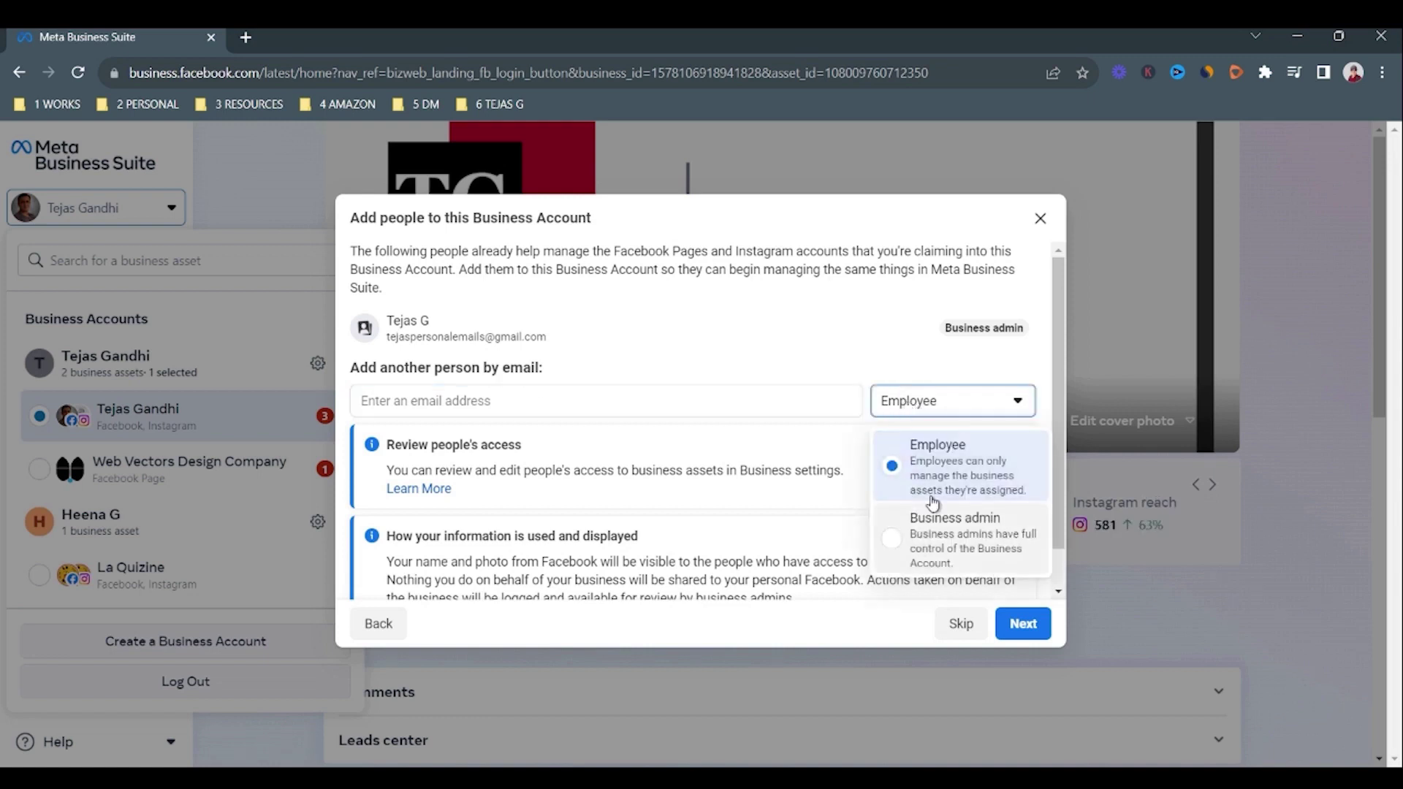
{"action": "left_click", "coordinate": [712, 399]}
{"action": "left_click", "coordinate": [982, 418]}
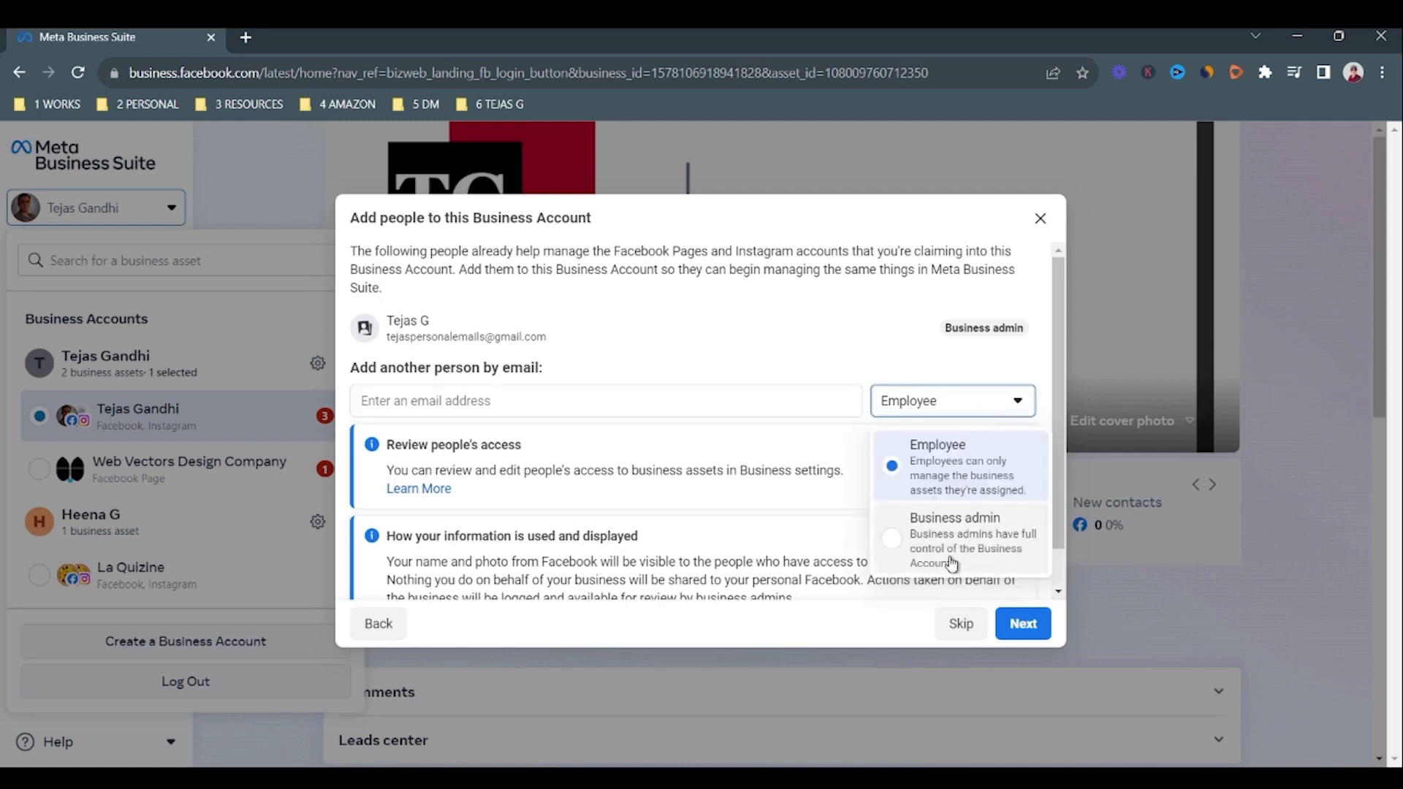
{"action": "left_click", "coordinate": [950, 556]}
{"action": "left_click", "coordinate": [956, 400]}
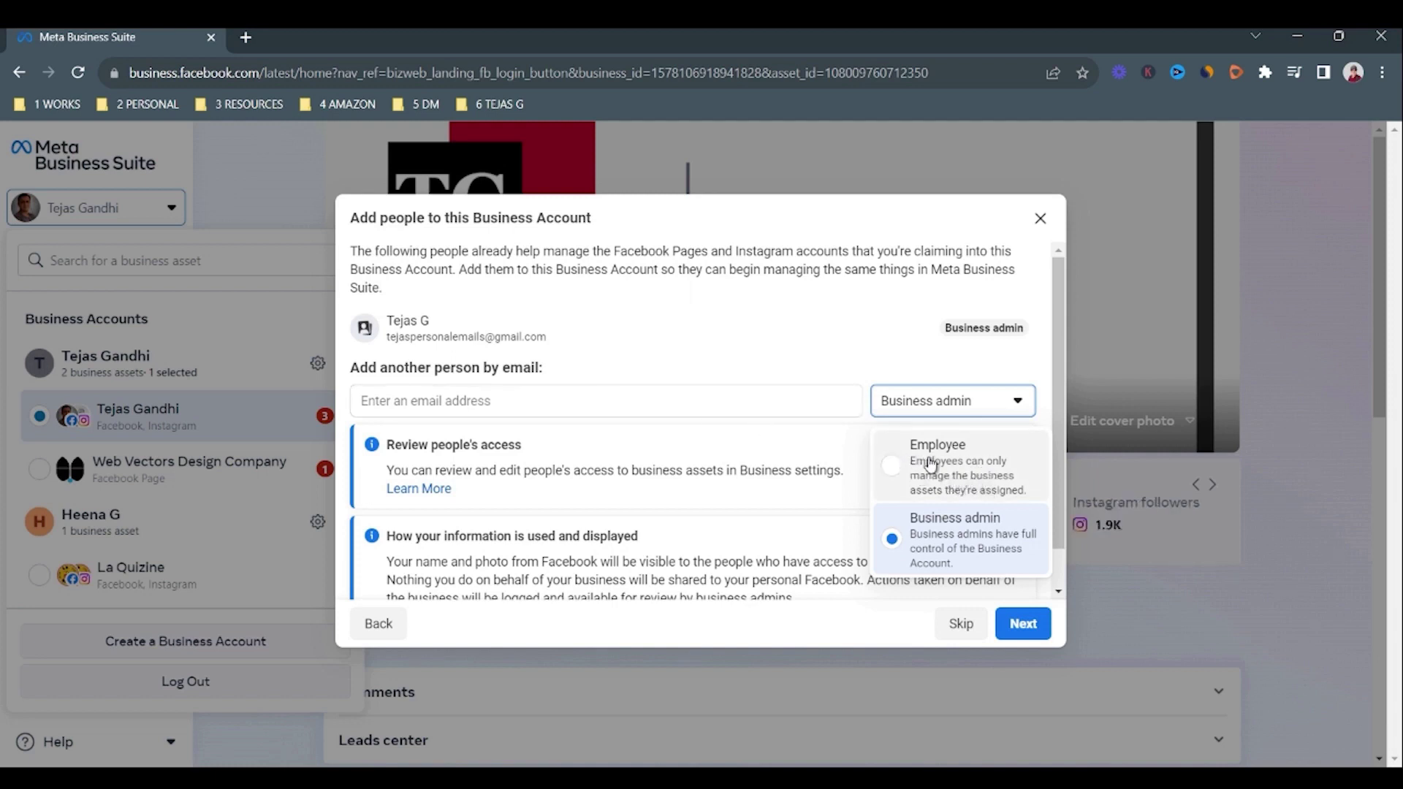
{"action": "left_click", "coordinate": [931, 464]}
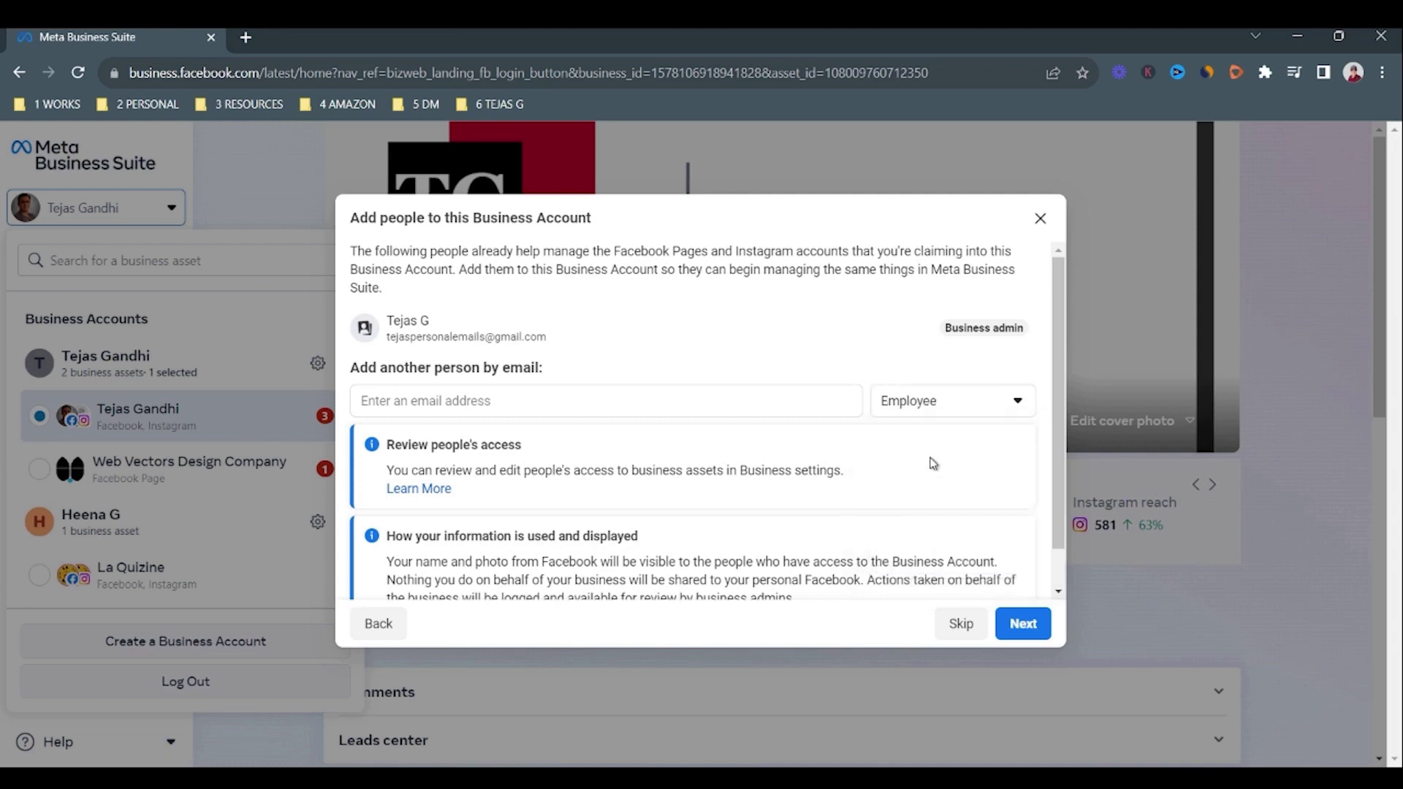
Add another person to the account by entering their email address and continue to the review.
{"action": "left_click", "coordinate": [523, 402]}
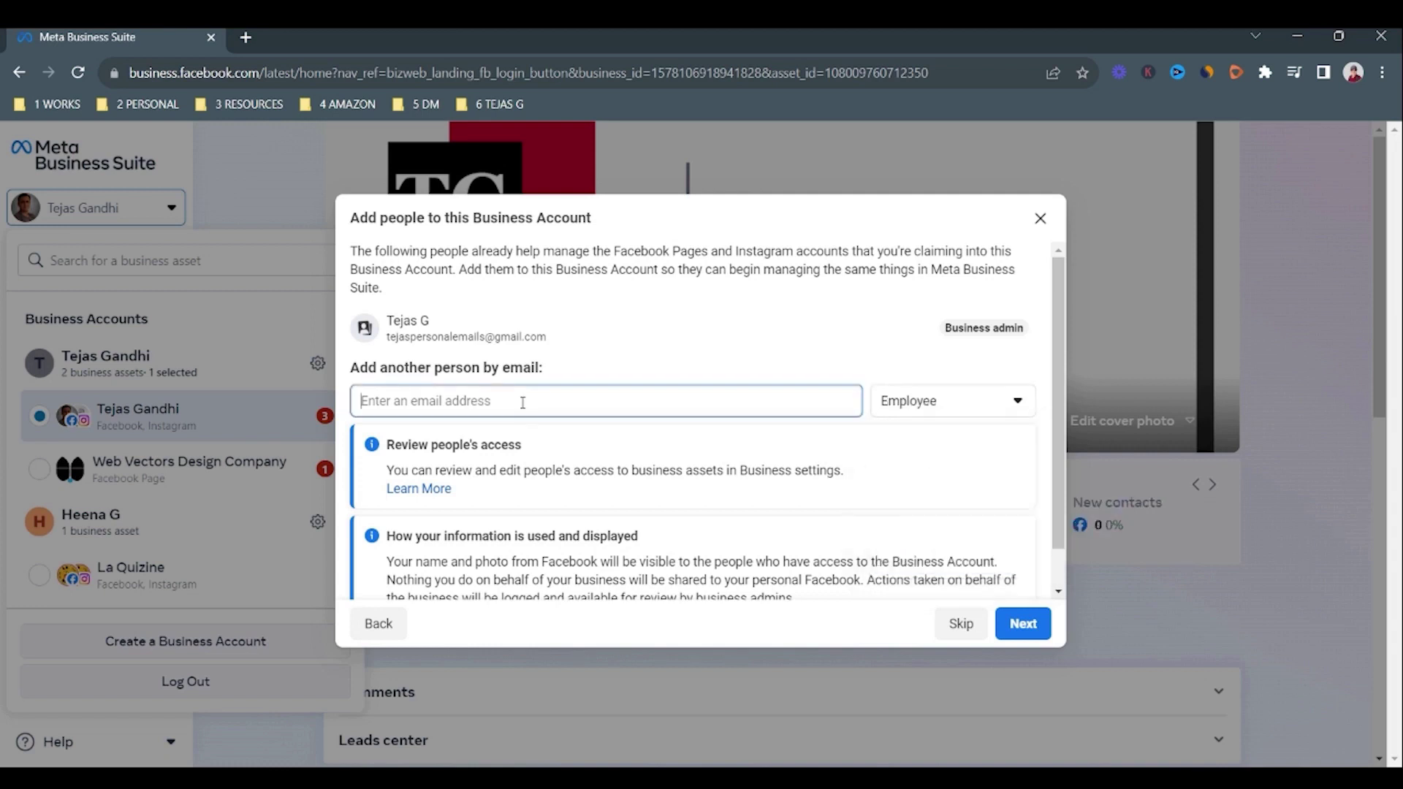
{"action": "key", "text": "ctrl+v"}
{"action": "scroll", "coordinate": [530, 380], "scroll_direction": "down", "scroll_amount": 1}
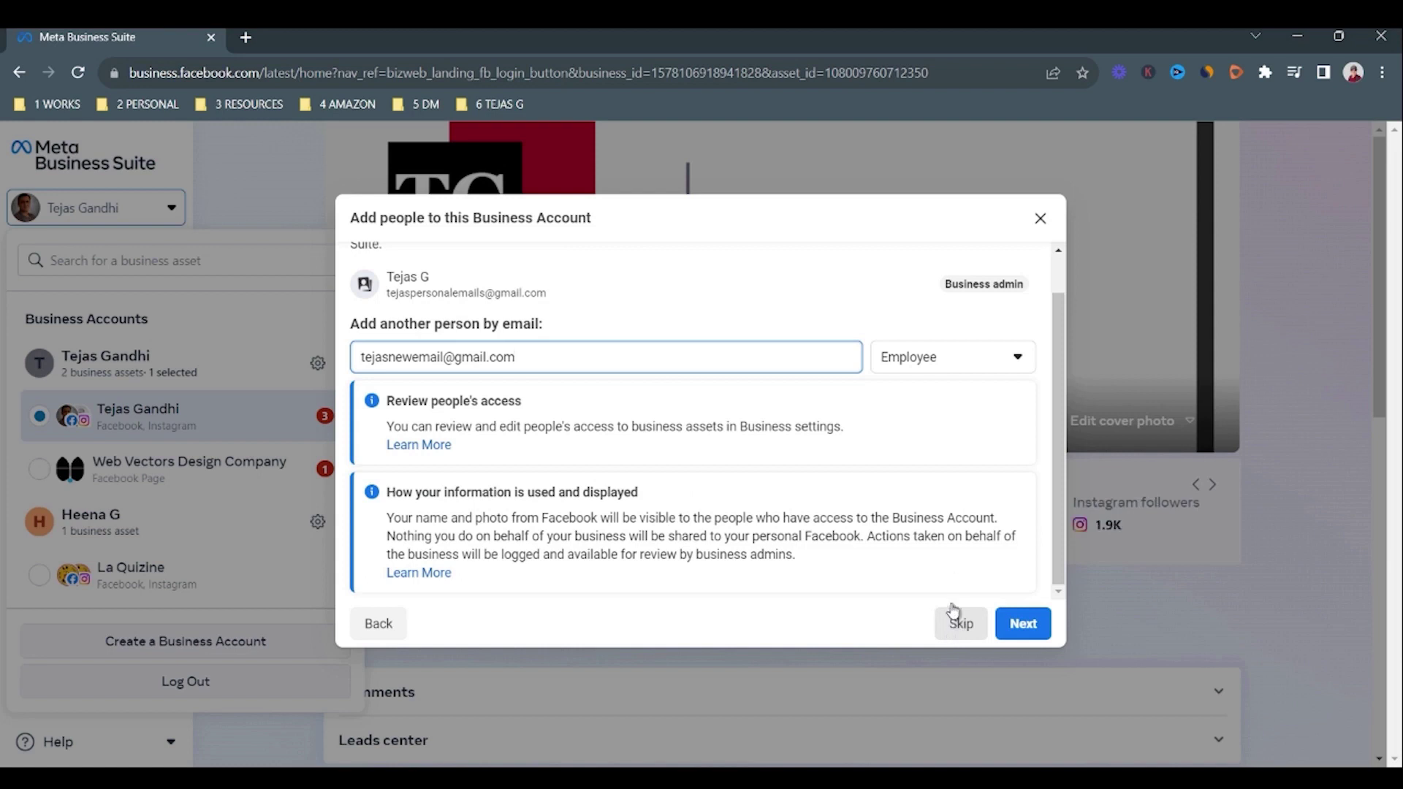
{"action": "left_click", "coordinate": [1023, 626]}
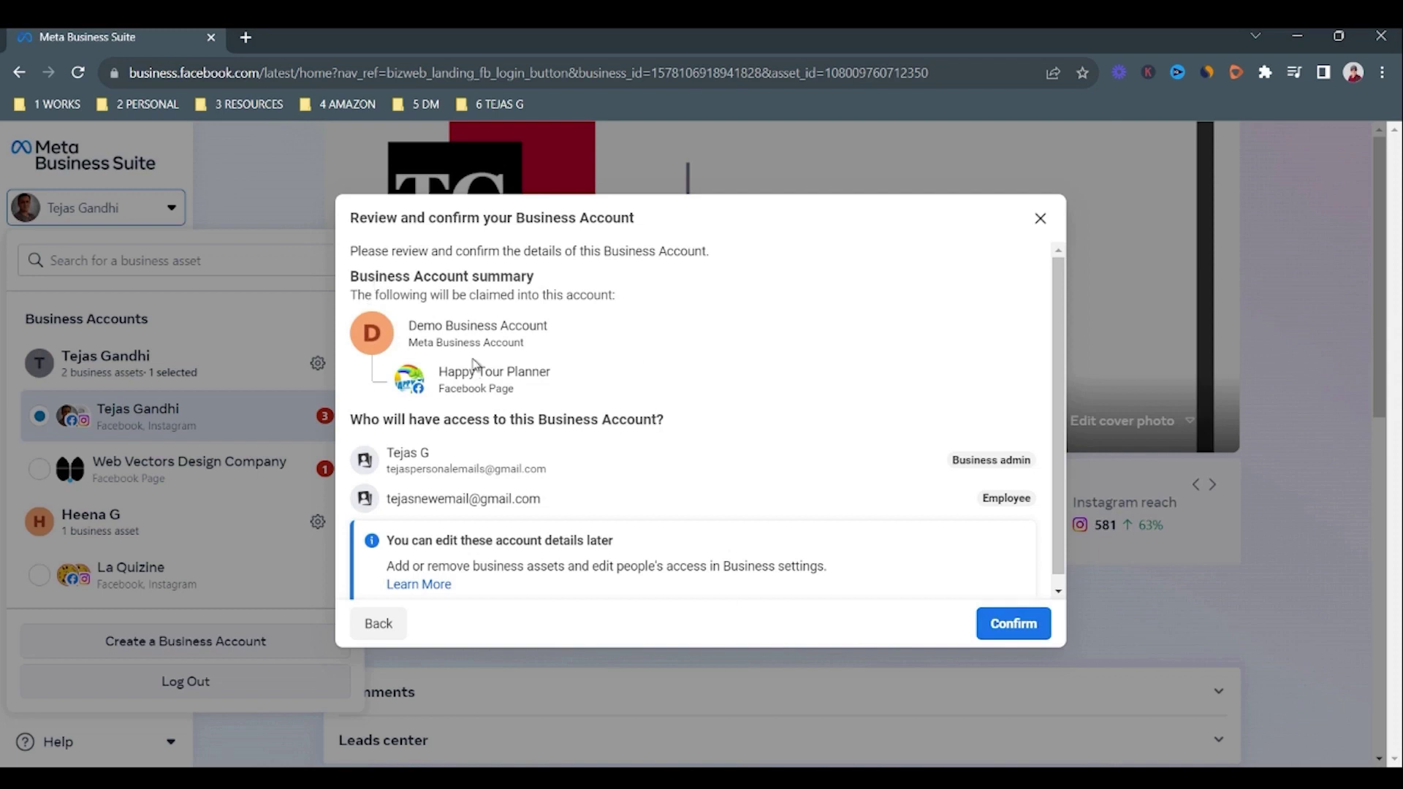
Review the Business Account summary, including the claimed Page, the people with access and the note about editing details.
{"action": "left_click_drag", "start_coordinate": [413, 328], "coordinate": [587, 326]}
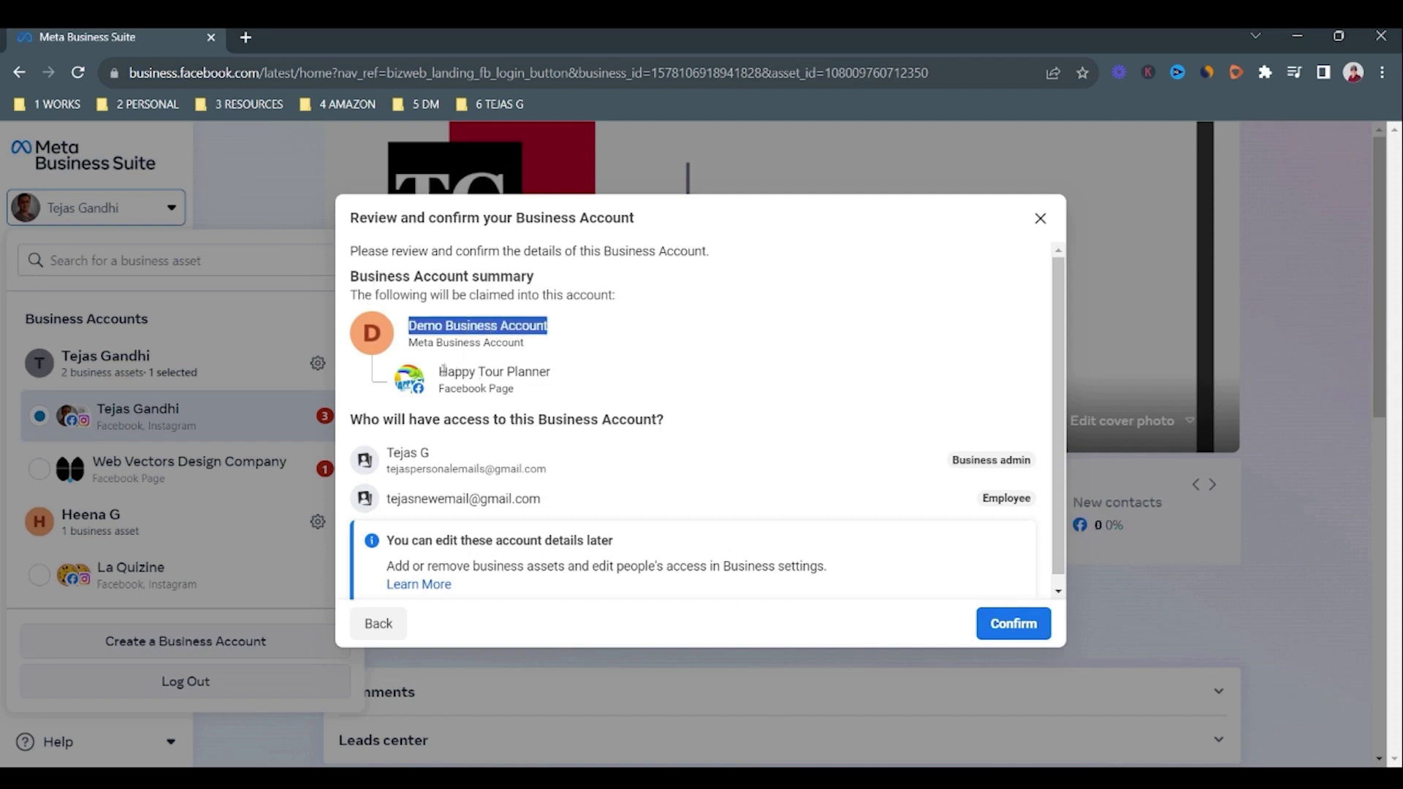
{"action": "left_click_drag", "start_coordinate": [443, 371], "coordinate": [598, 376]}
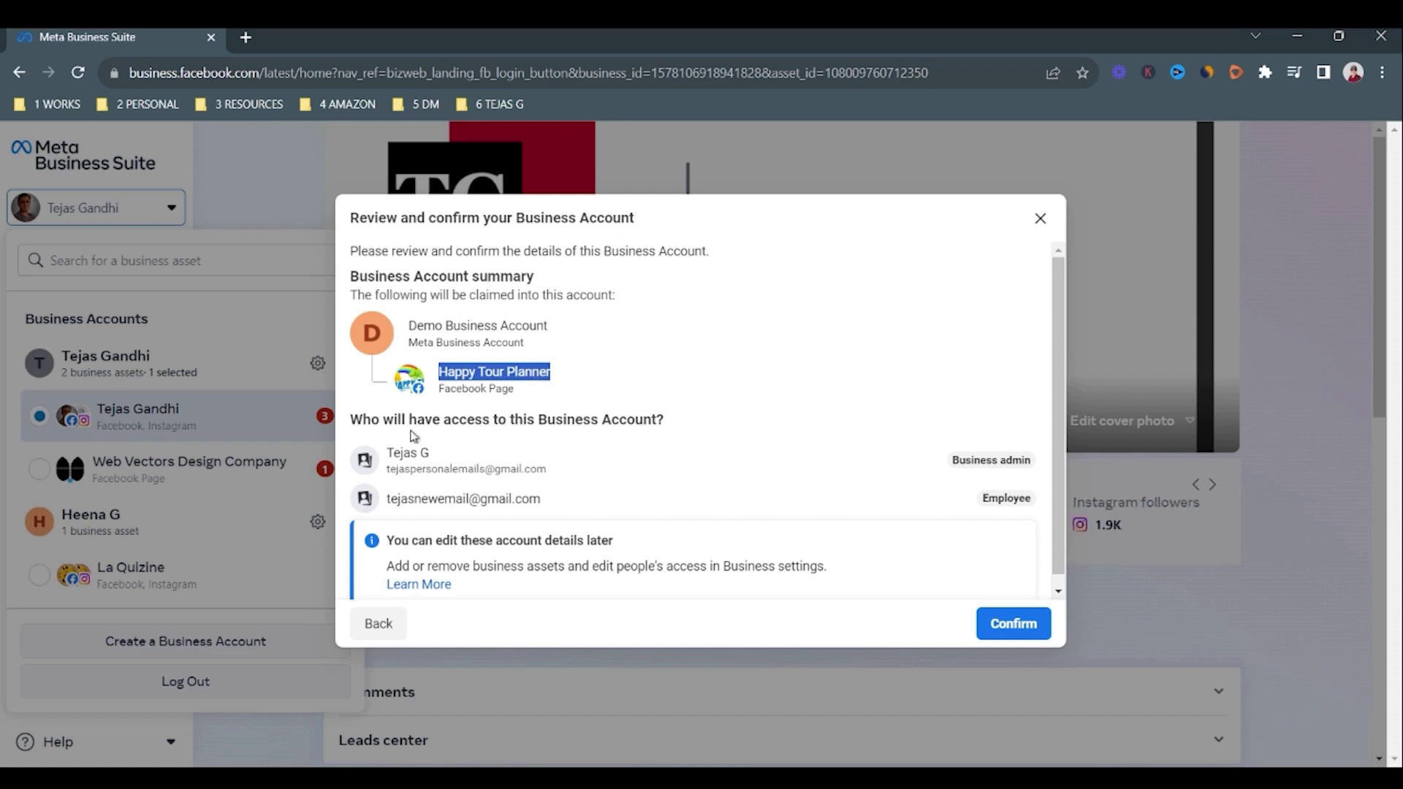
{"action": "left_click_drag", "start_coordinate": [348, 431], "coordinate": [735, 415]}
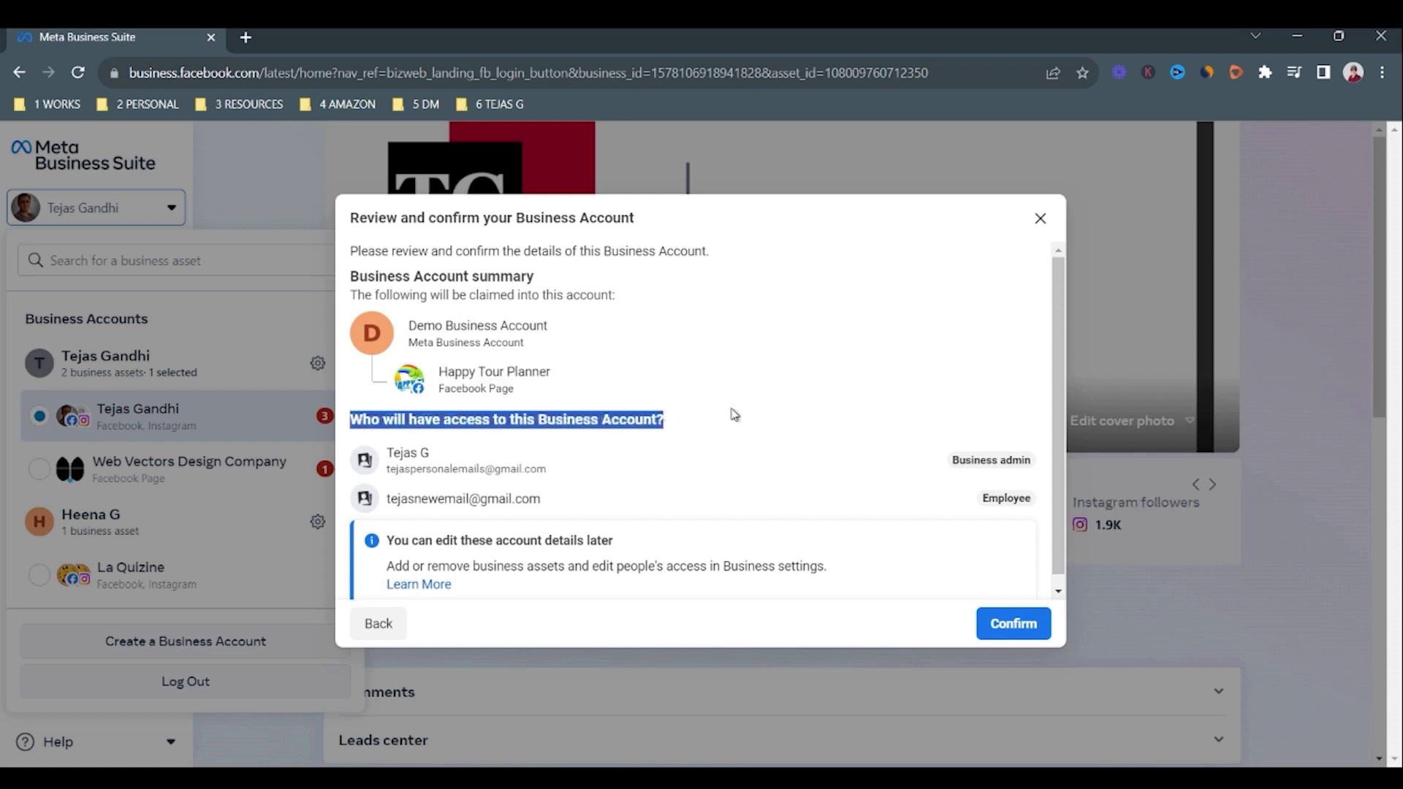
{"action": "left_click", "coordinate": [496, 490]}
{"action": "left_click_drag", "start_coordinate": [387, 470], "coordinate": [583, 471]}
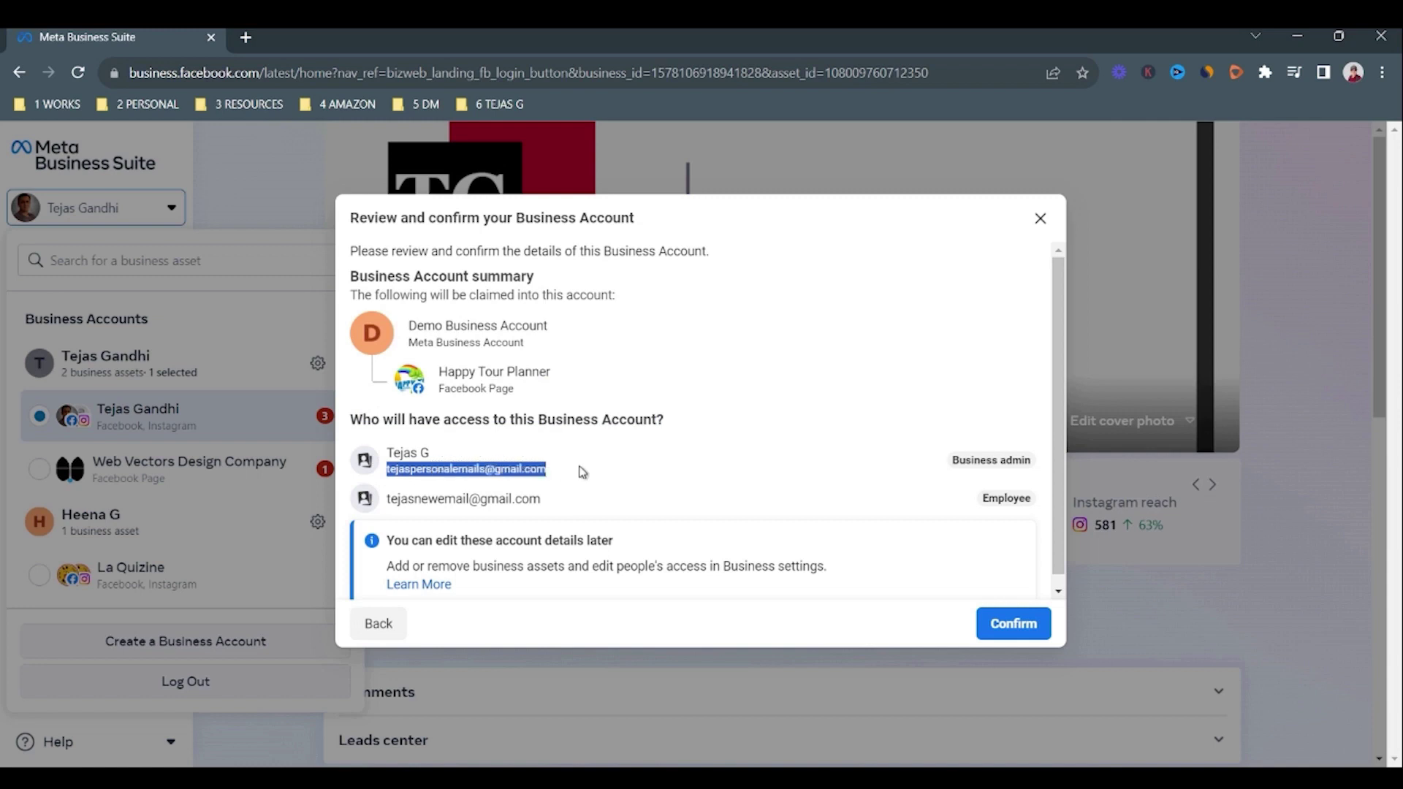
{"action": "left_click_drag", "start_coordinate": [446, 326], "coordinate": [585, 331]}
{"action": "left_click_drag", "start_coordinate": [387, 471], "coordinate": [584, 480]}
{"action": "left_click", "coordinate": [448, 503]}
{"action": "triple_click", "coordinate": [419, 498]}
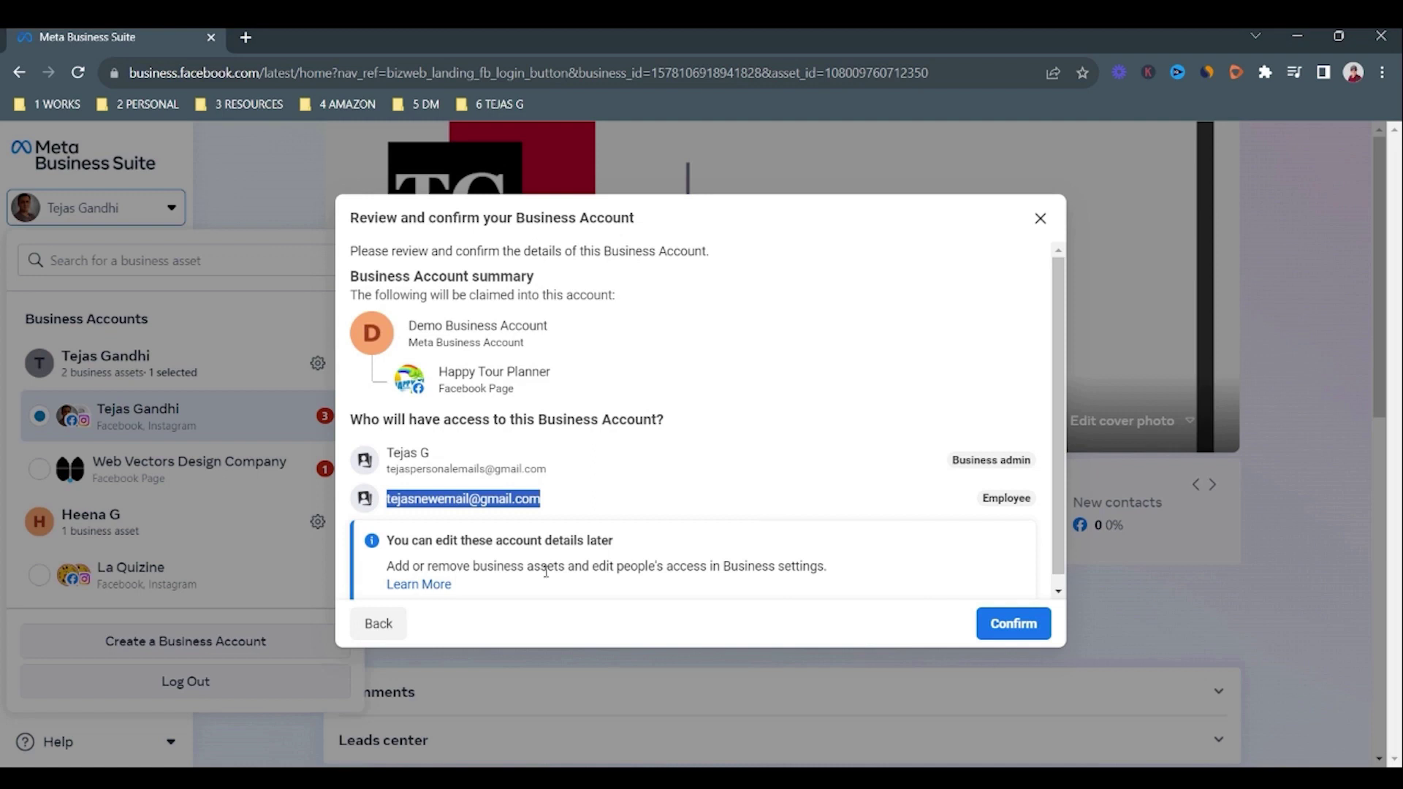
{"action": "scroll", "coordinate": [447, 553], "scroll_direction": "down", "scroll_amount": 1}
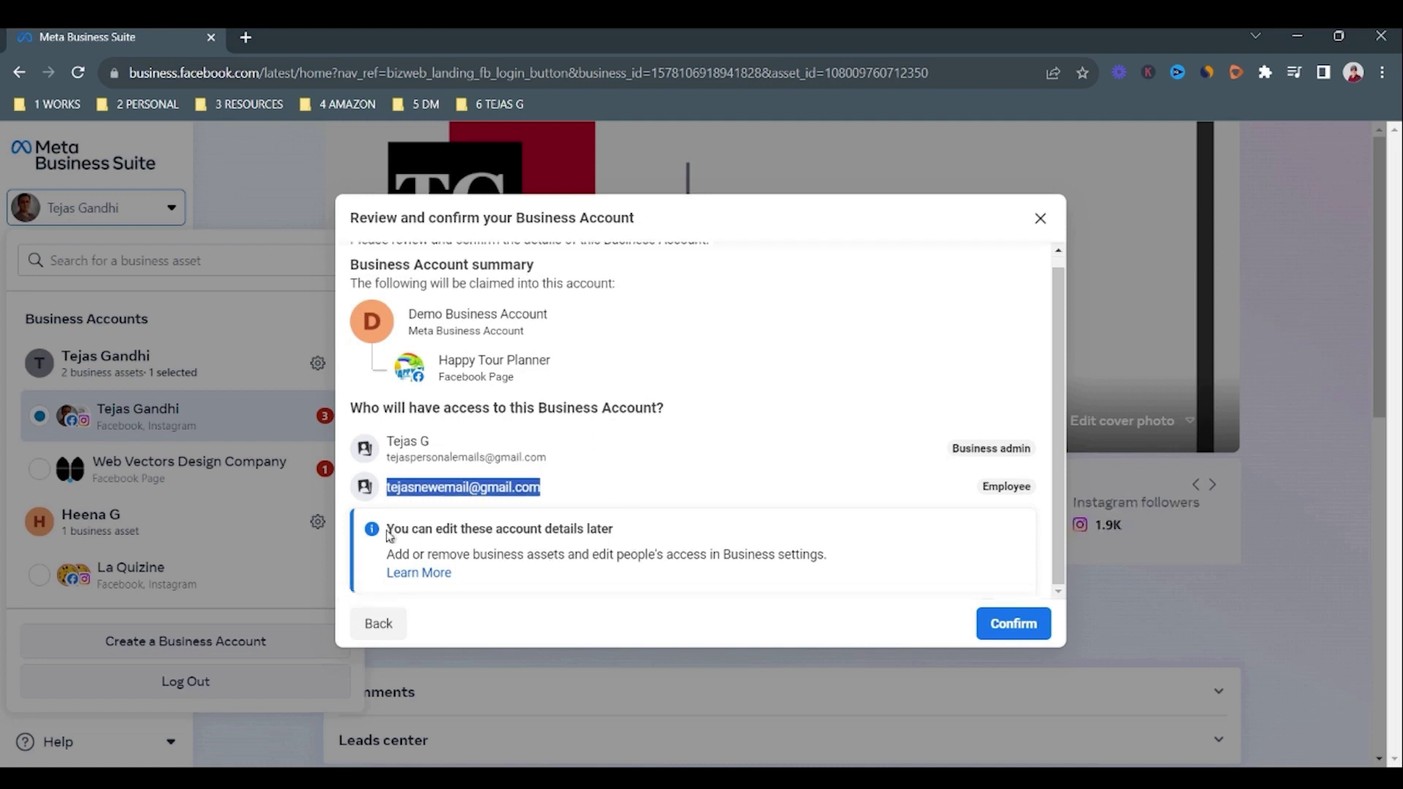
{"action": "left_click_drag", "start_coordinate": [388, 530], "coordinate": [617, 529]}
{"action": "left_click_drag", "start_coordinate": [457, 554], "coordinate": [822, 585]}
{"action": "left_click", "coordinate": [713, 575]}
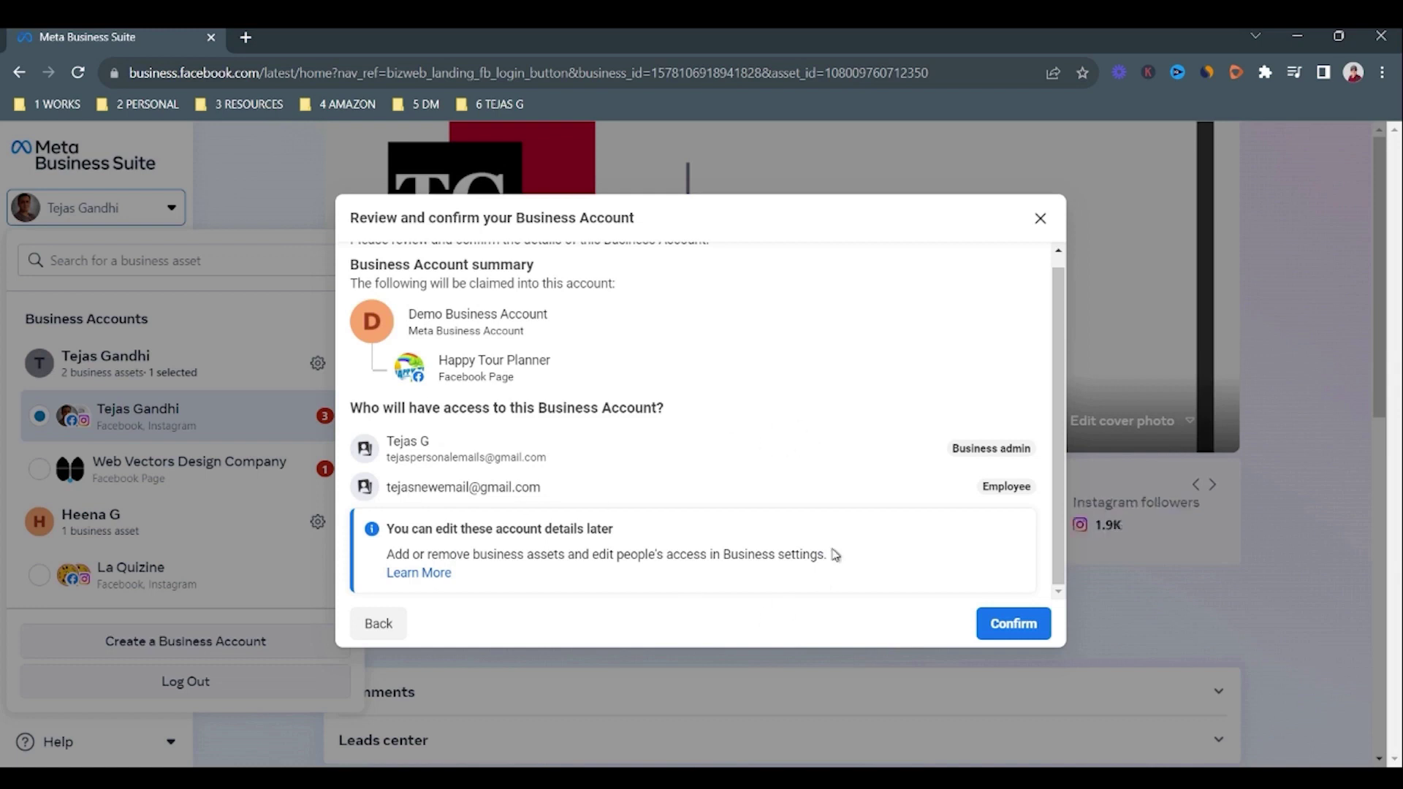
Confirm the Business Account details and open its advanced Business settings in a separate browser tab.
{"action": "left_click", "coordinate": [1003, 627]}
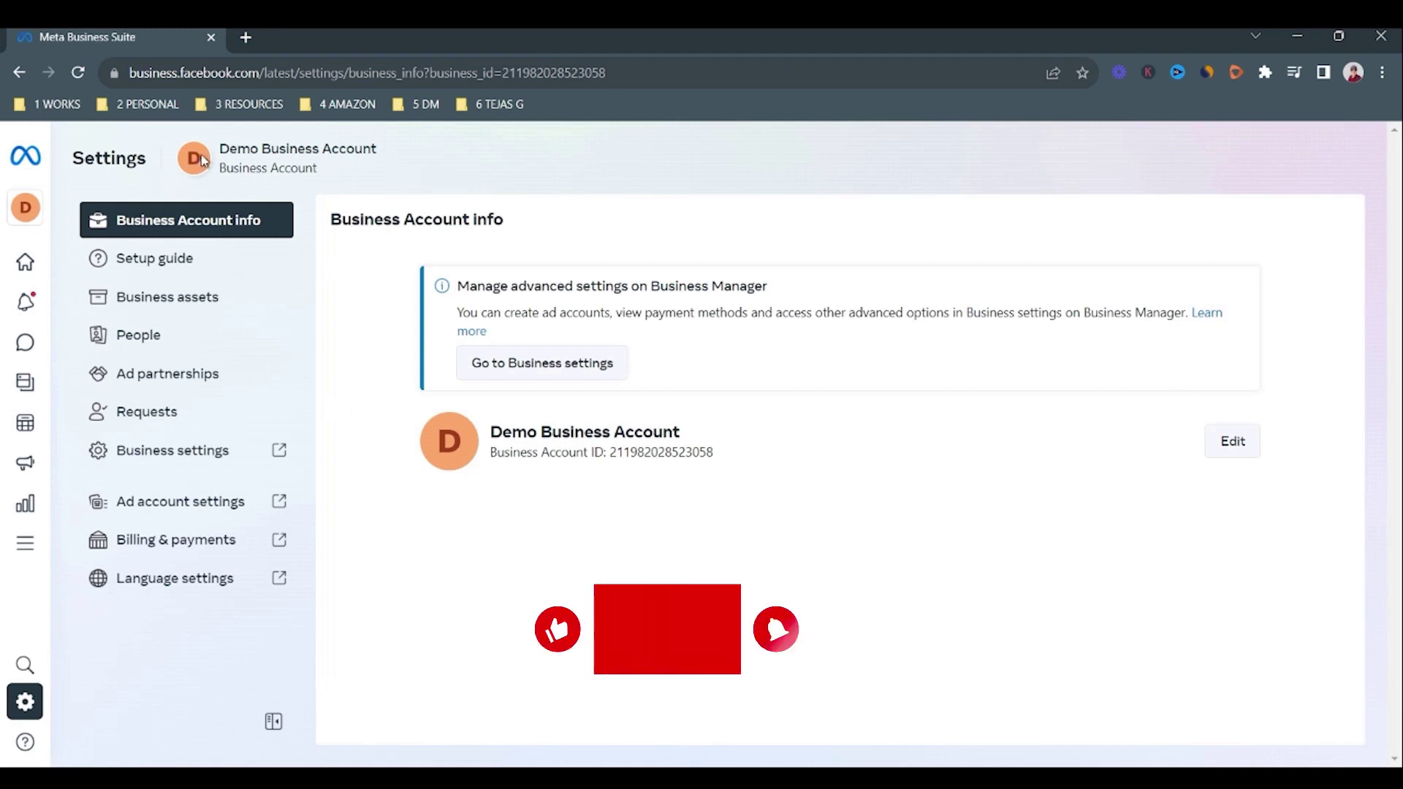
{"action": "left_click_drag", "start_coordinate": [220, 149], "coordinate": [408, 152]}
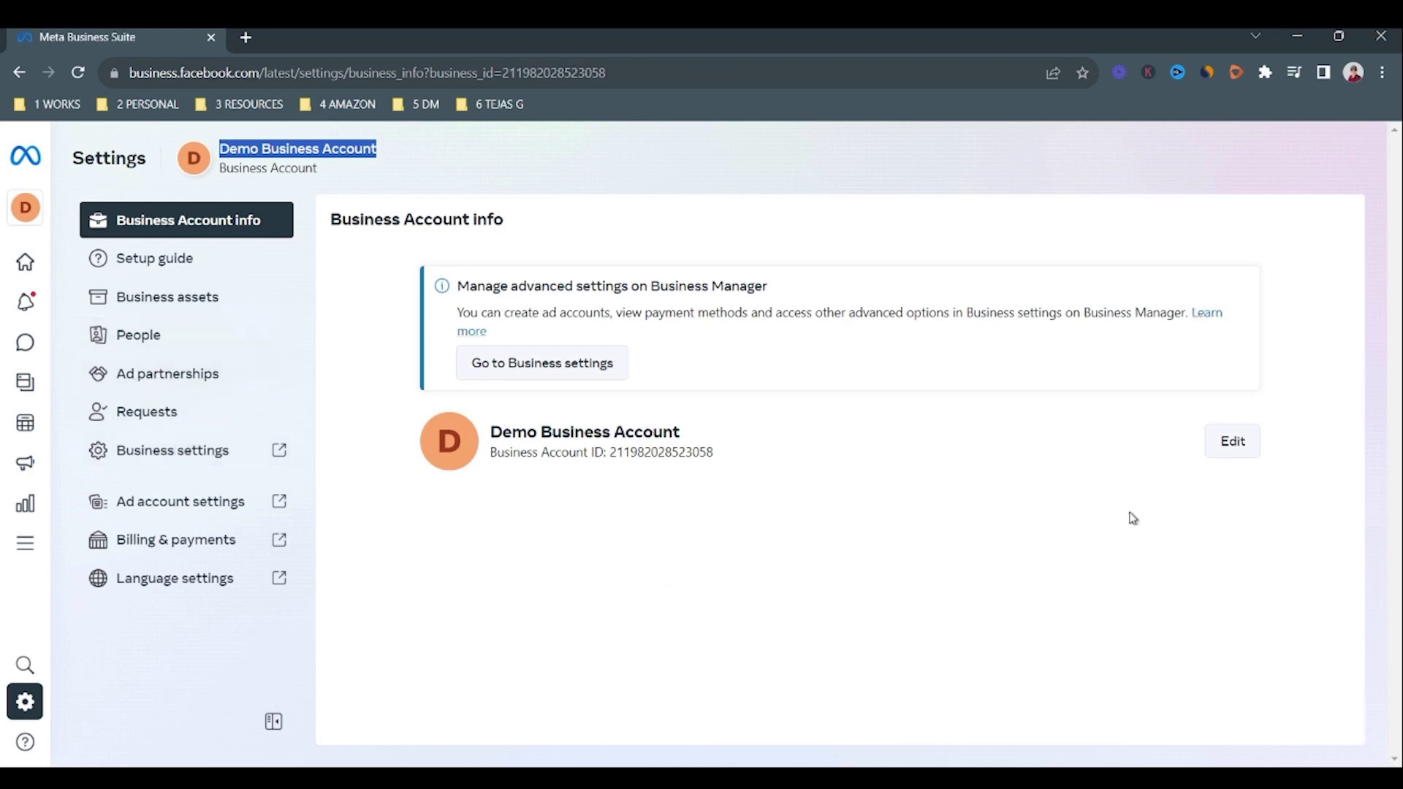
{"action": "left_click", "coordinate": [516, 370]}
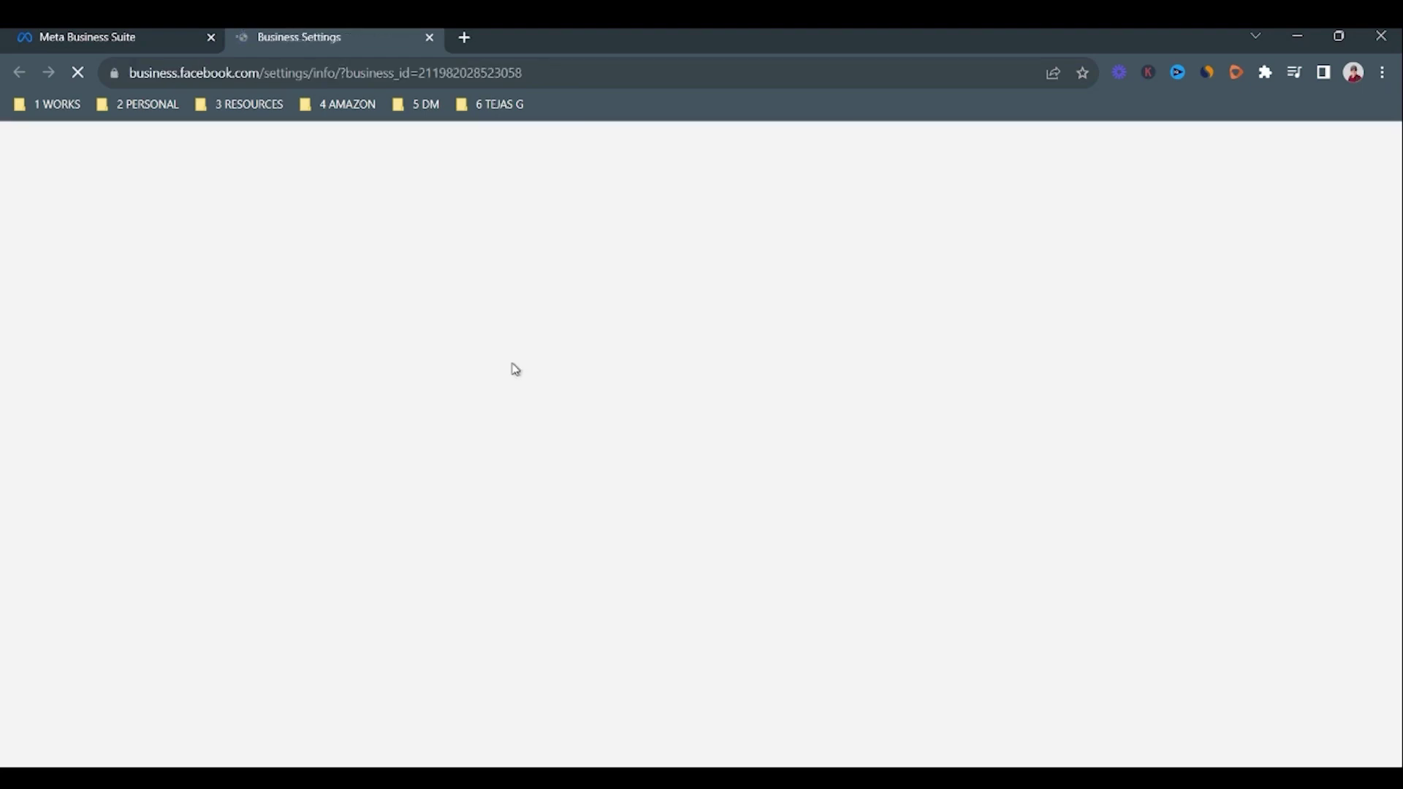
{"action": "left_click", "coordinate": [108, 37]}
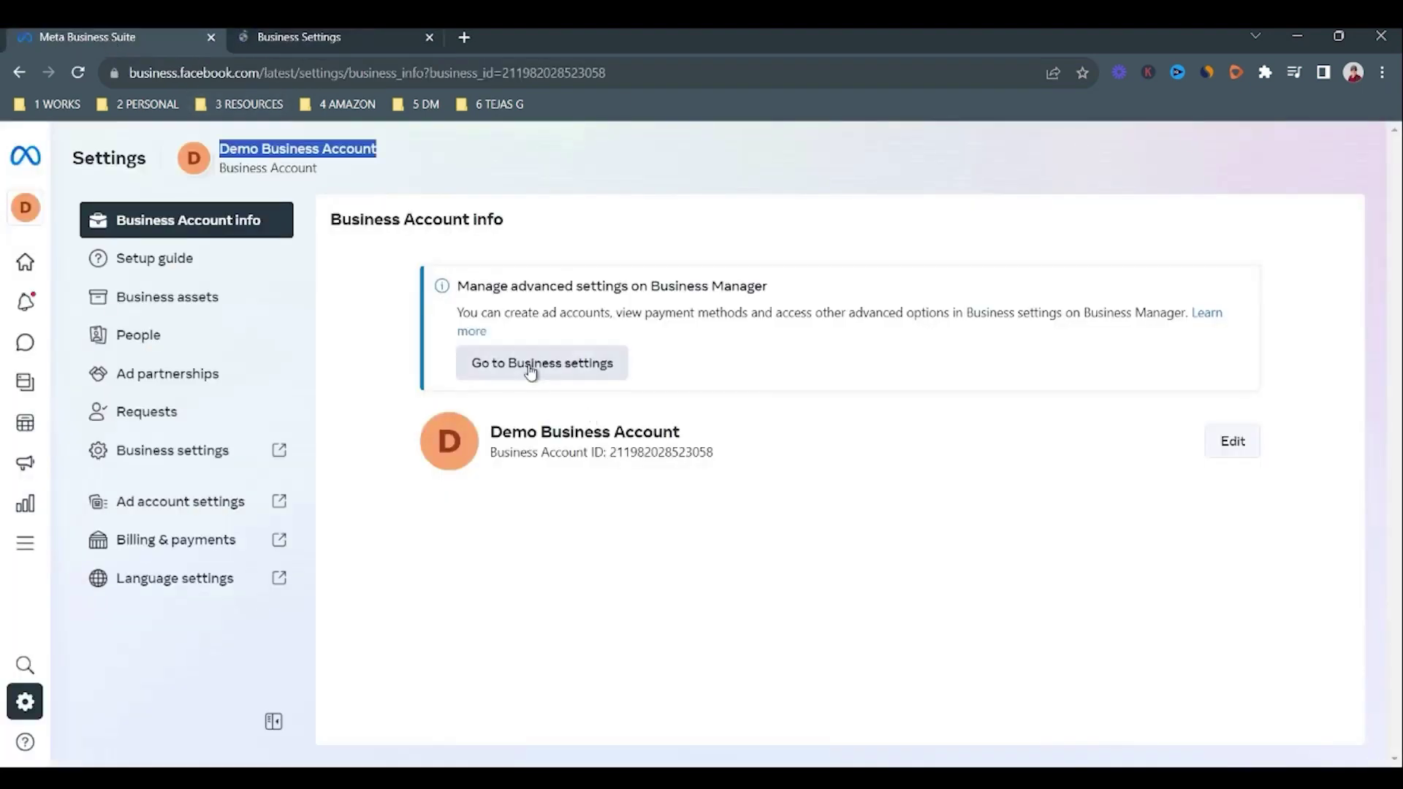
{"action": "left_click", "coordinate": [344, 37]}
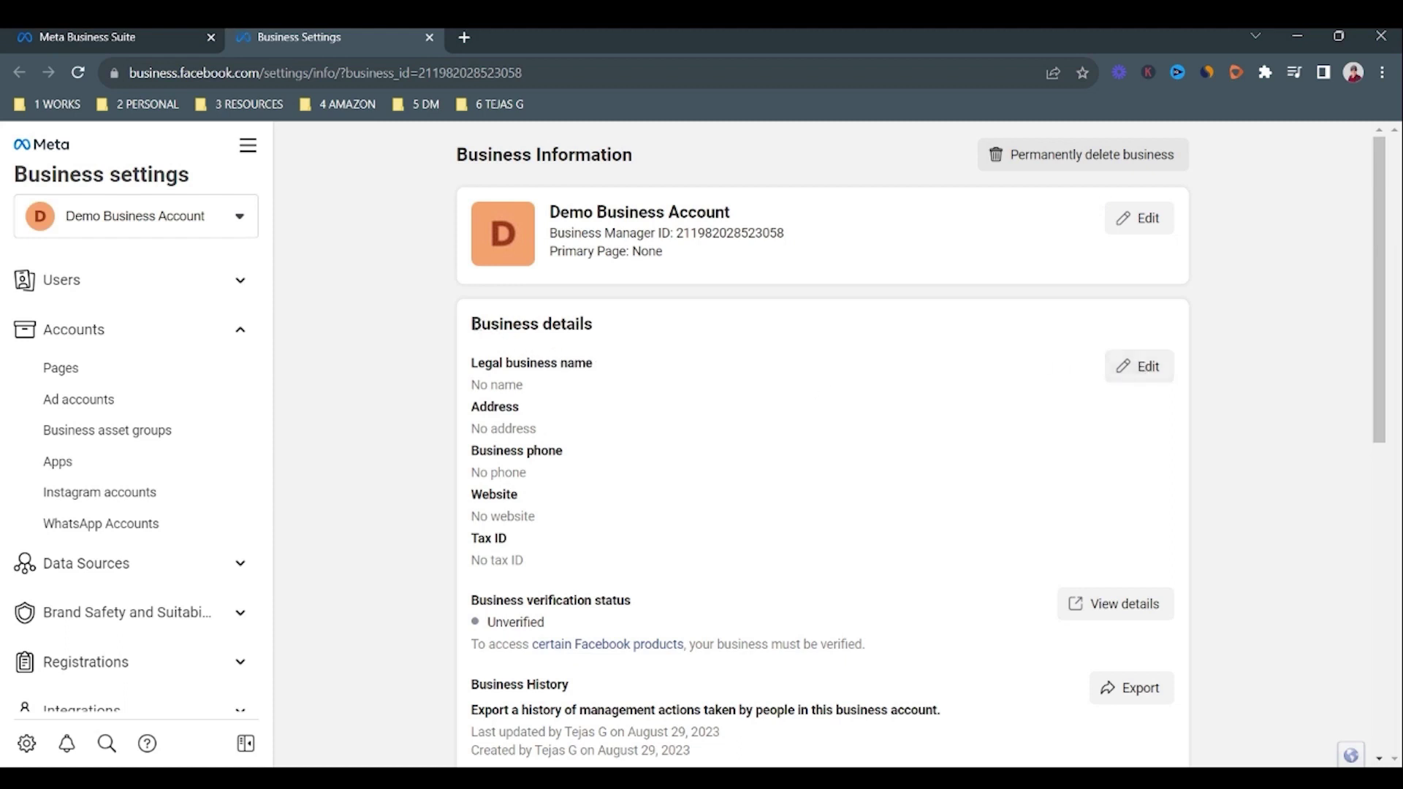
Examine the business details in Business Information, including the legal business name and the verification status.
{"action": "left_click_drag", "start_coordinate": [470, 324], "coordinate": [613, 328]}
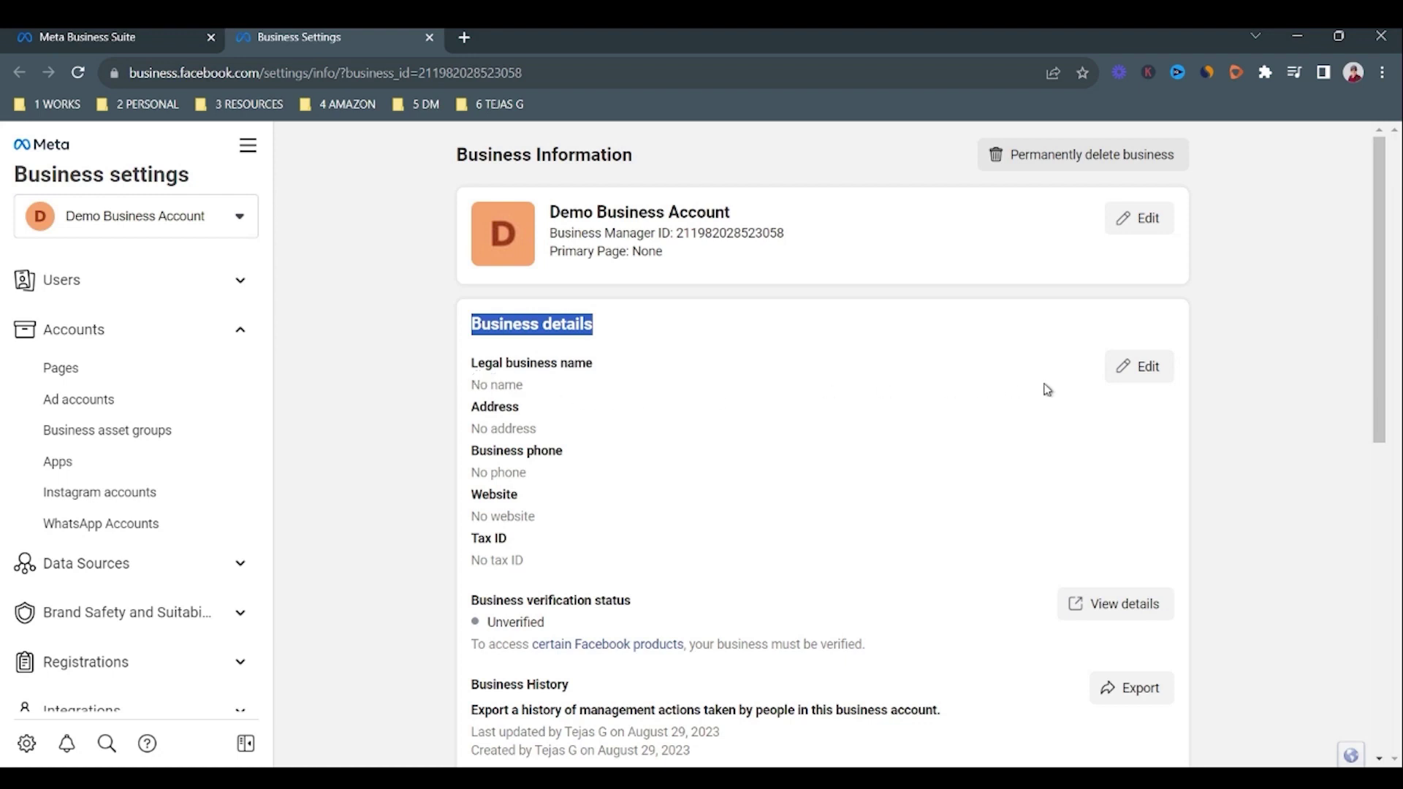
{"action": "left_click_drag", "start_coordinate": [475, 366], "coordinate": [600, 378]}
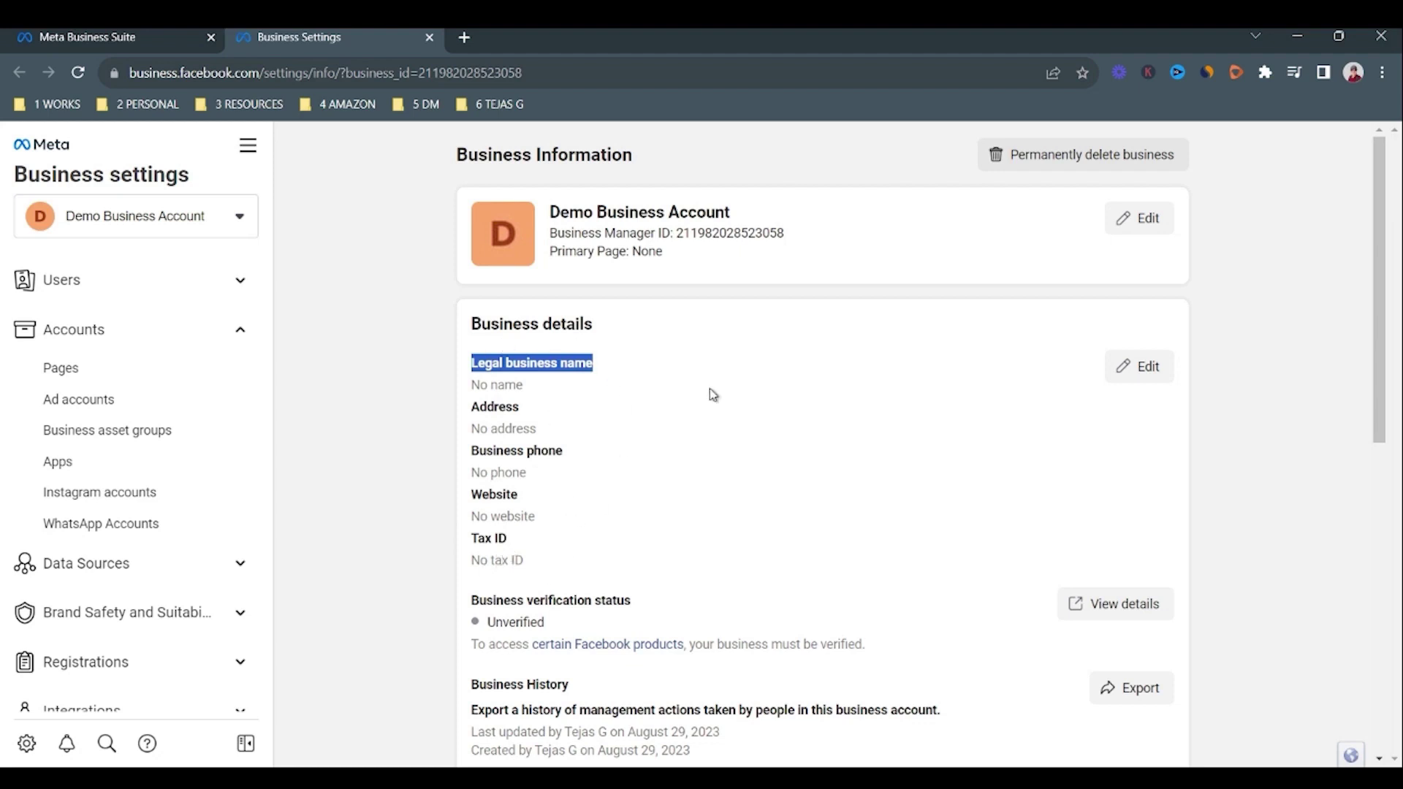
{"action": "scroll", "coordinate": [817, 468], "scroll_direction": "down", "scroll_amount": 3}
{"action": "left_click_drag", "start_coordinate": [488, 439], "coordinate": [592, 445]}
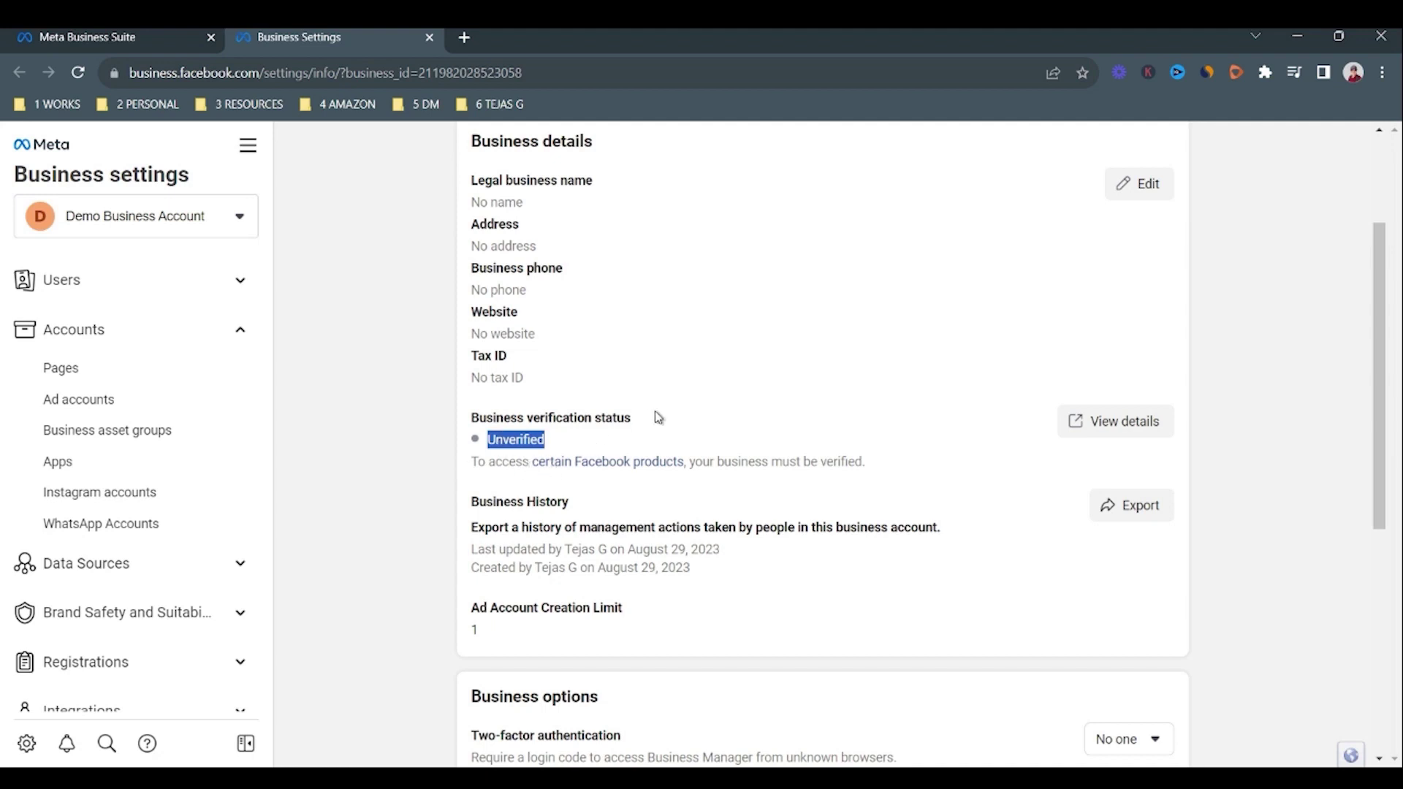
Review the Business Information header, covering the account name and Business Manager ID.
{"action": "scroll", "coordinate": [731, 387], "scroll_direction": "up", "scroll_amount": 3}
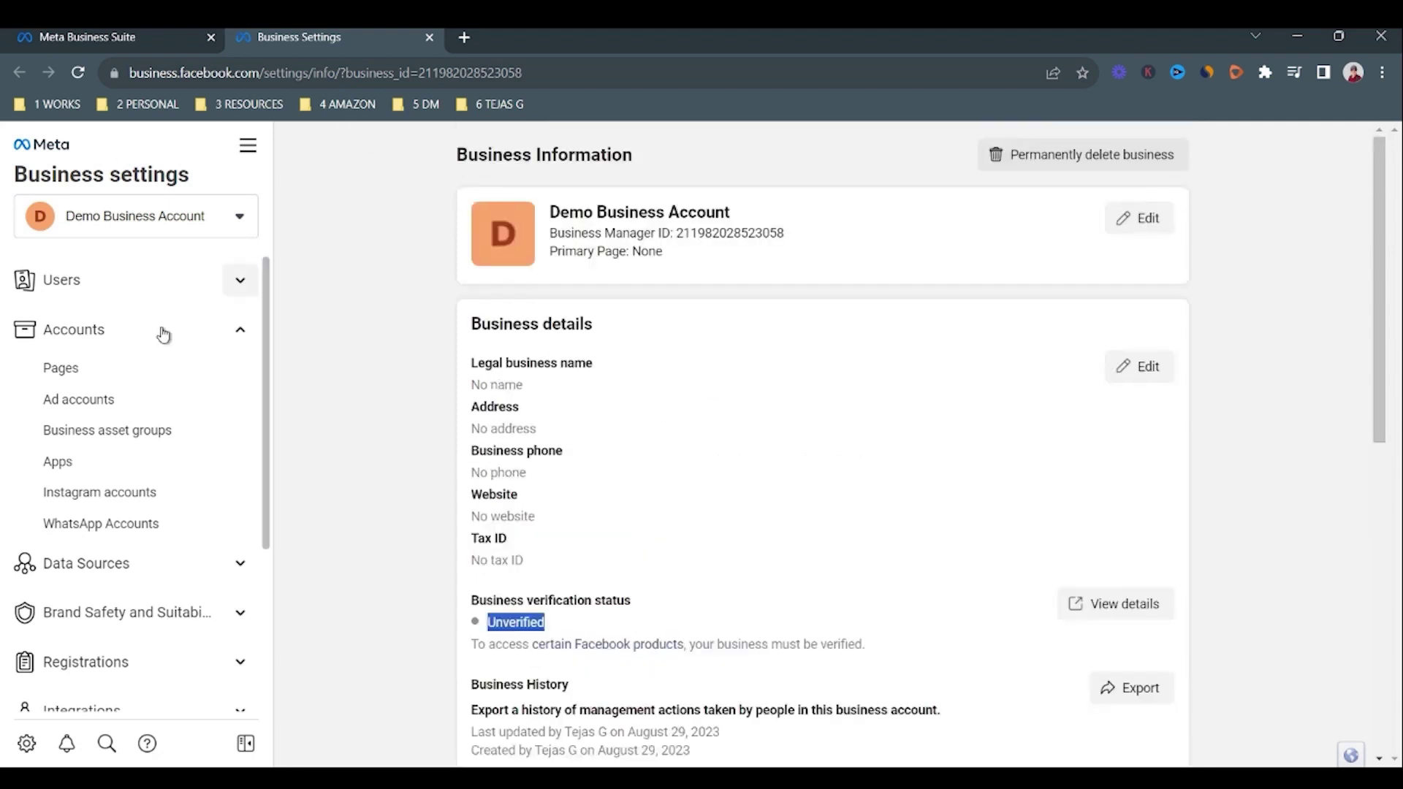
{"action": "left_click_drag", "start_coordinate": [437, 166], "coordinate": [751, 230]}
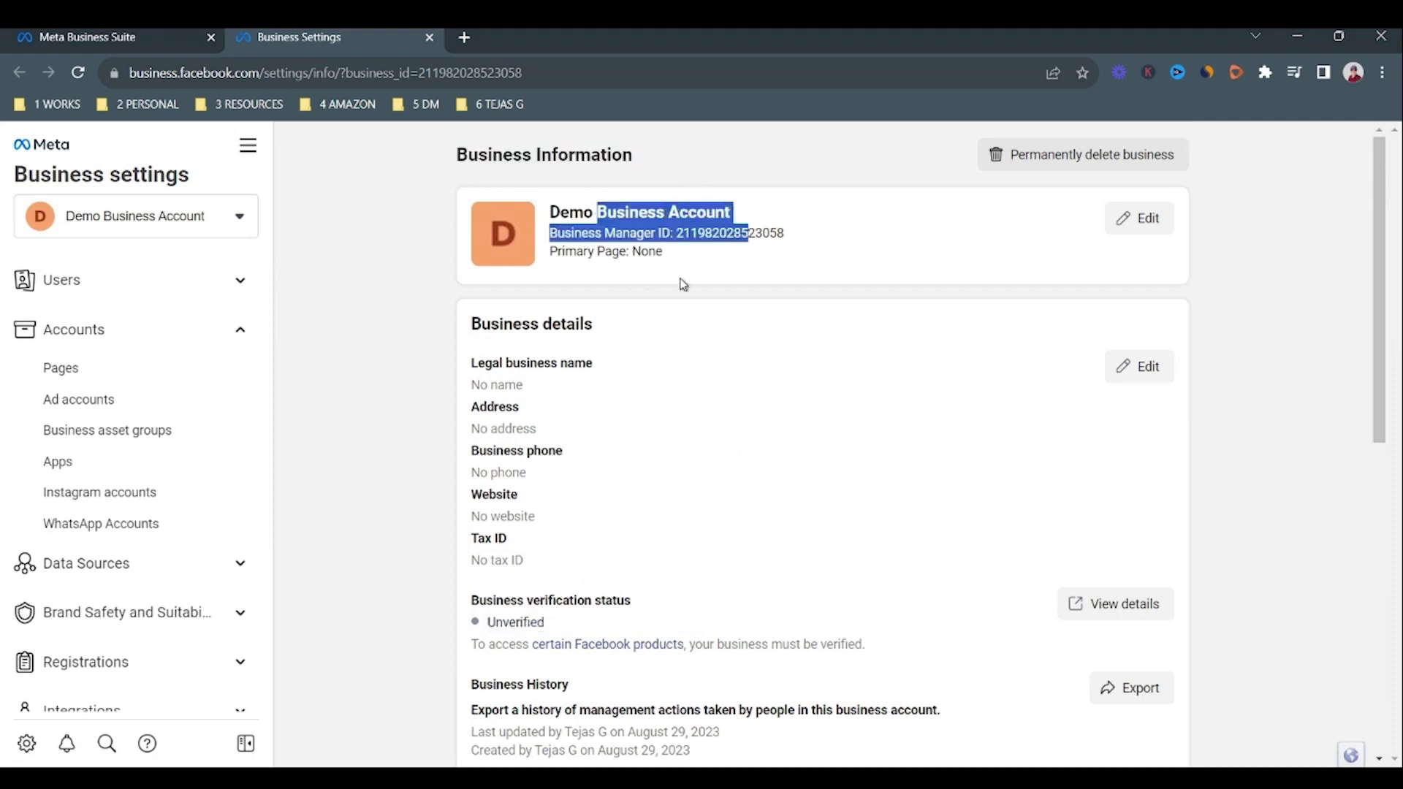
{"action": "left_click", "coordinate": [558, 247]}
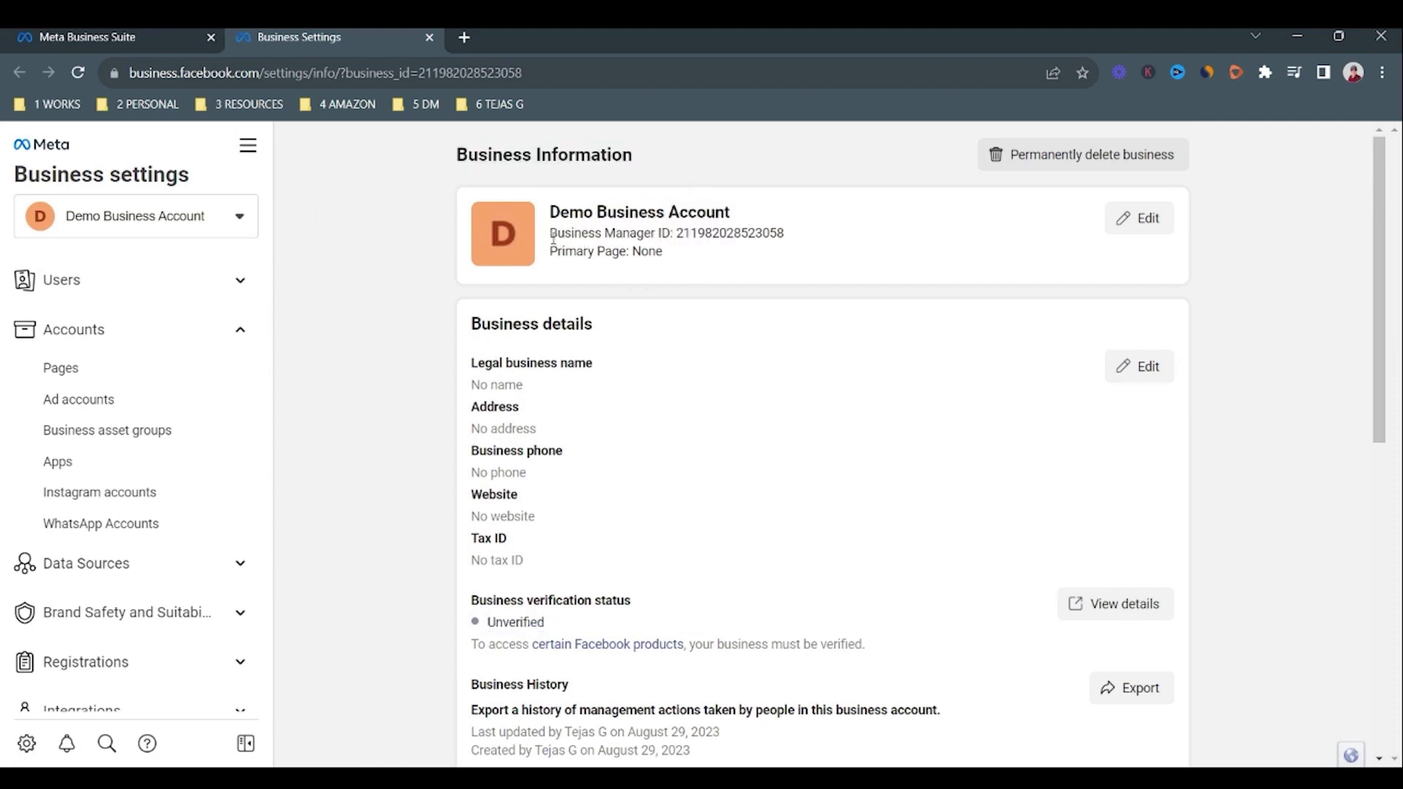
{"action": "left_click_drag", "start_coordinate": [554, 238], "coordinate": [674, 235]}
{"action": "double_click", "coordinate": [693, 235]}
Open the business details for editing, review the fields from legal name to tax ID, and close the form without saving.
{"action": "left_click", "coordinate": [1139, 374]}
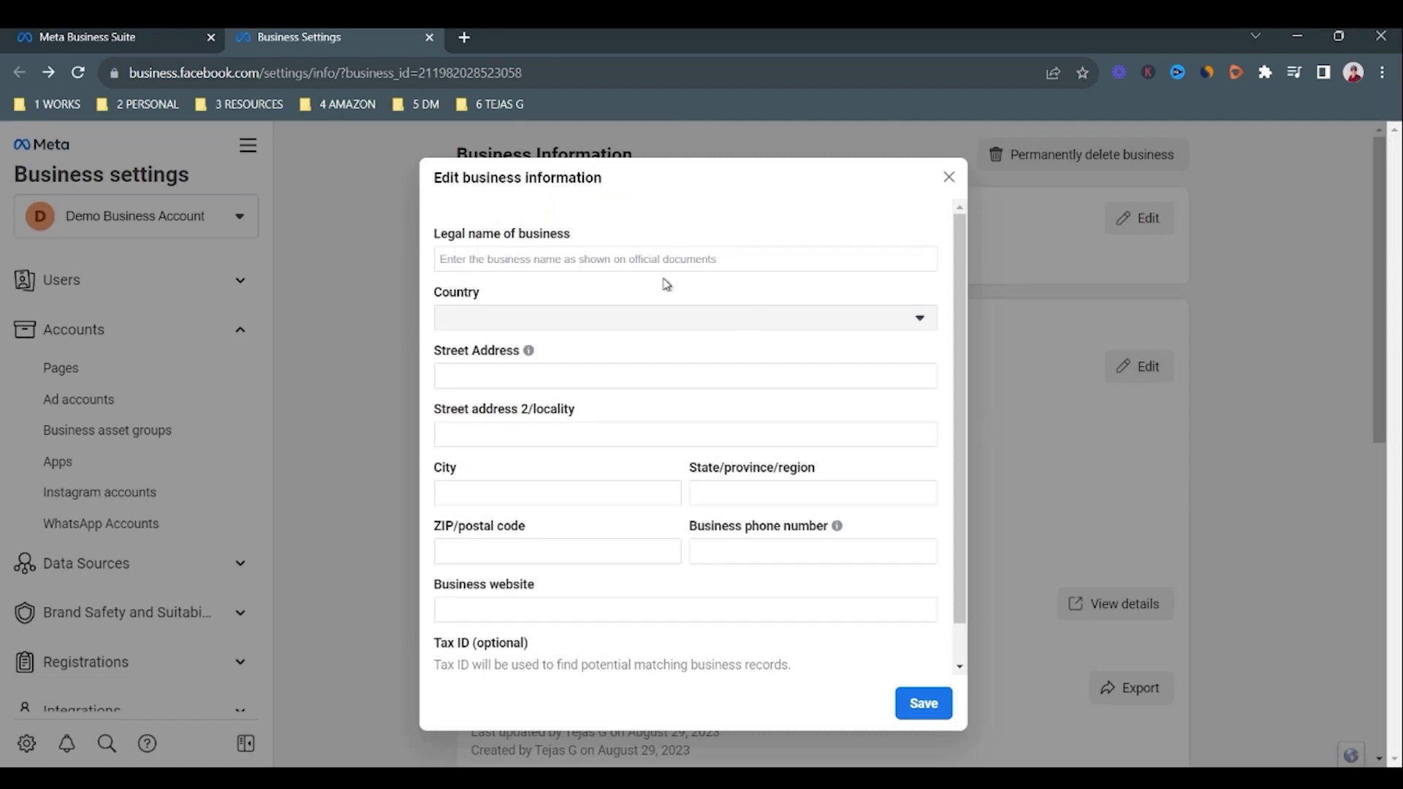
{"action": "left_click", "coordinate": [518, 256]}
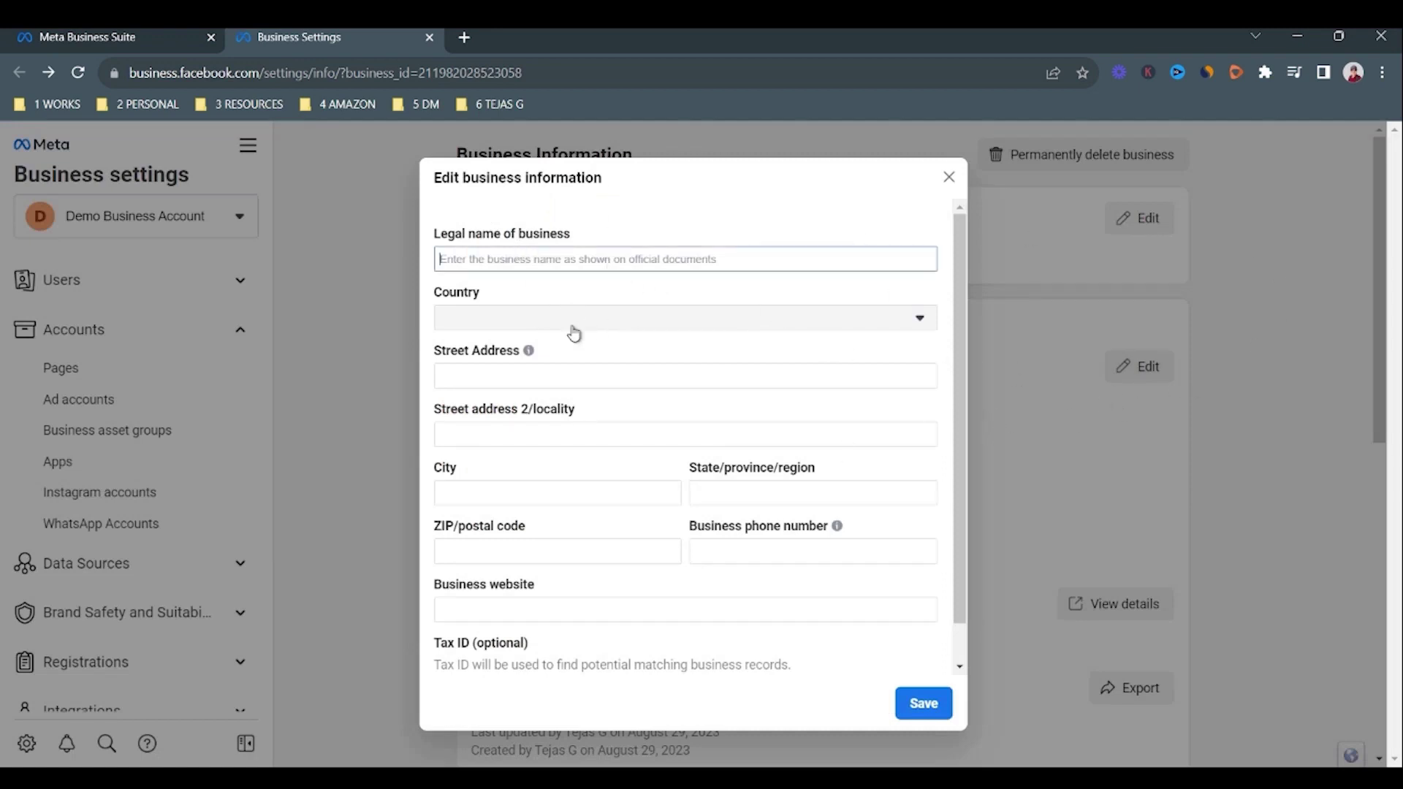
{"action": "scroll", "coordinate": [592, 388], "scroll_direction": "down", "scroll_amount": 1}
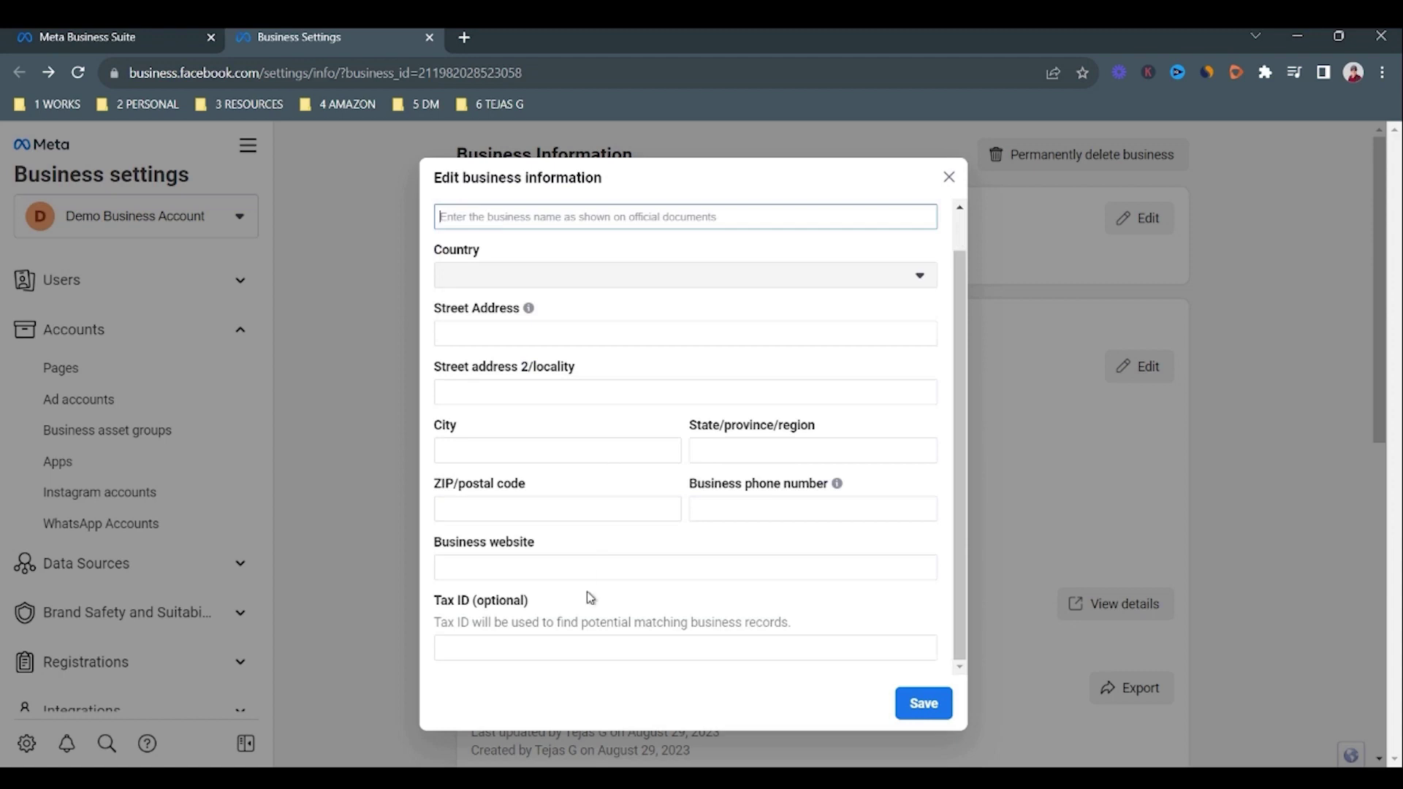
{"action": "left_click", "coordinate": [950, 177]}
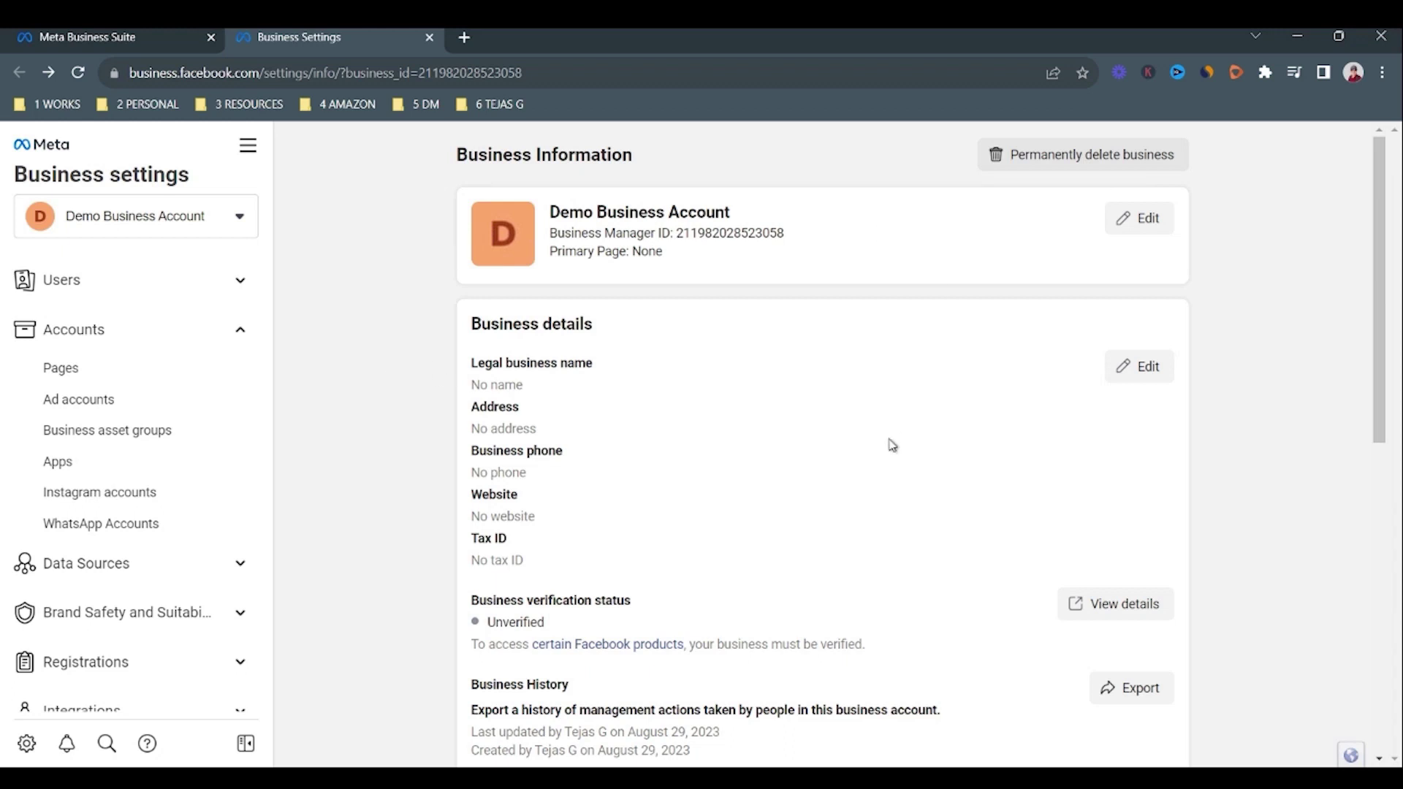
Collapse the Accounts category and check which settings the Integrations category contains.
{"action": "left_click", "coordinate": [198, 342]}
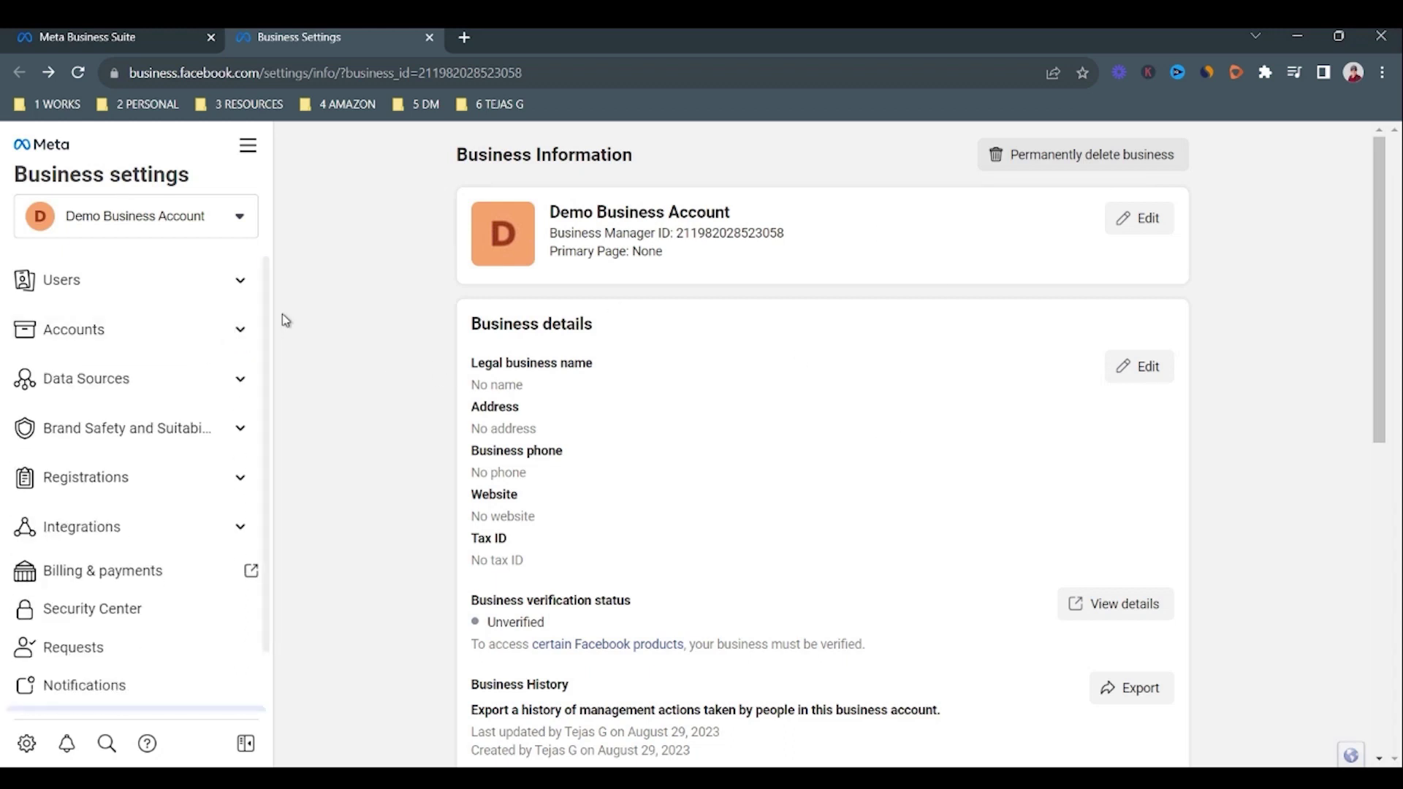
{"action": "left_click", "coordinate": [181, 534]}
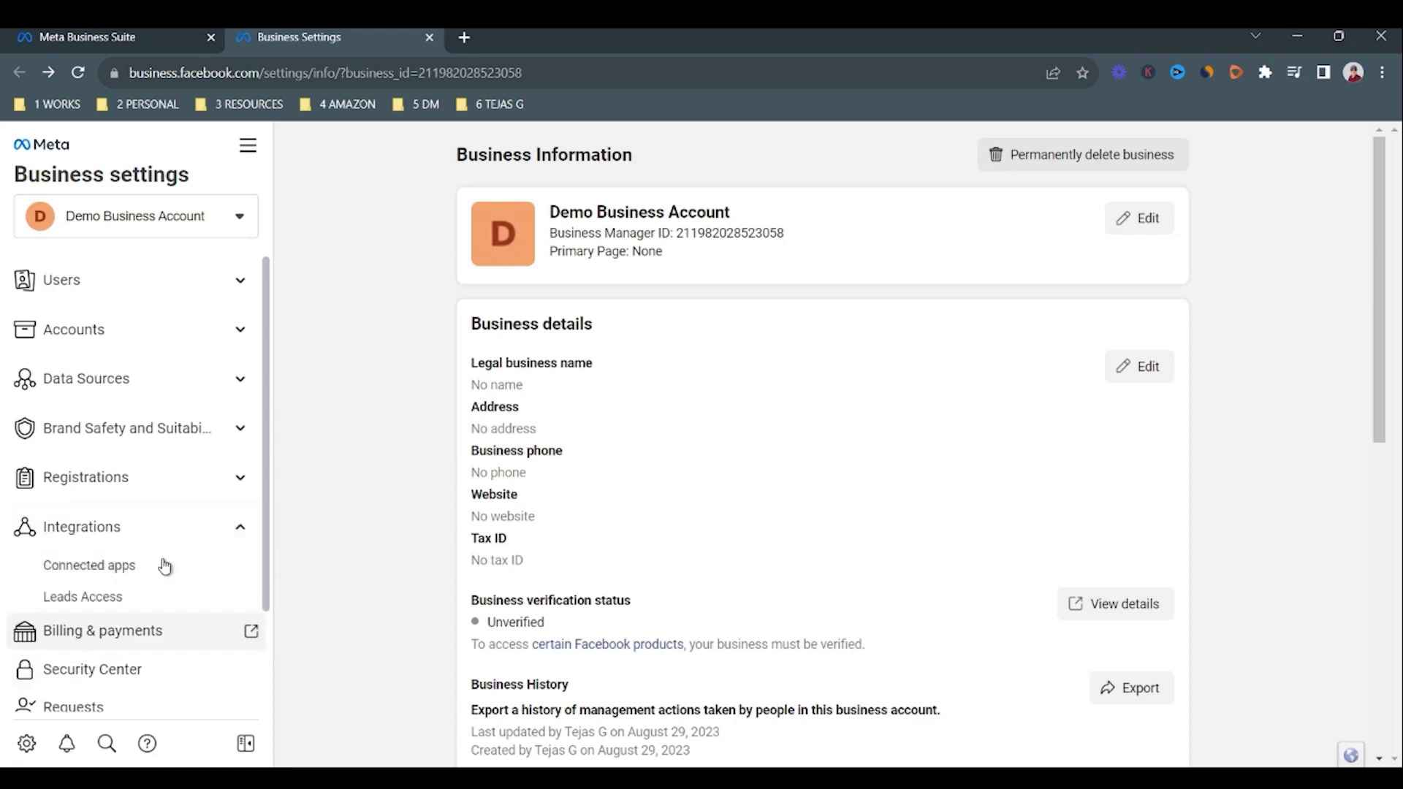
{"action": "left_click", "coordinate": [165, 528]}
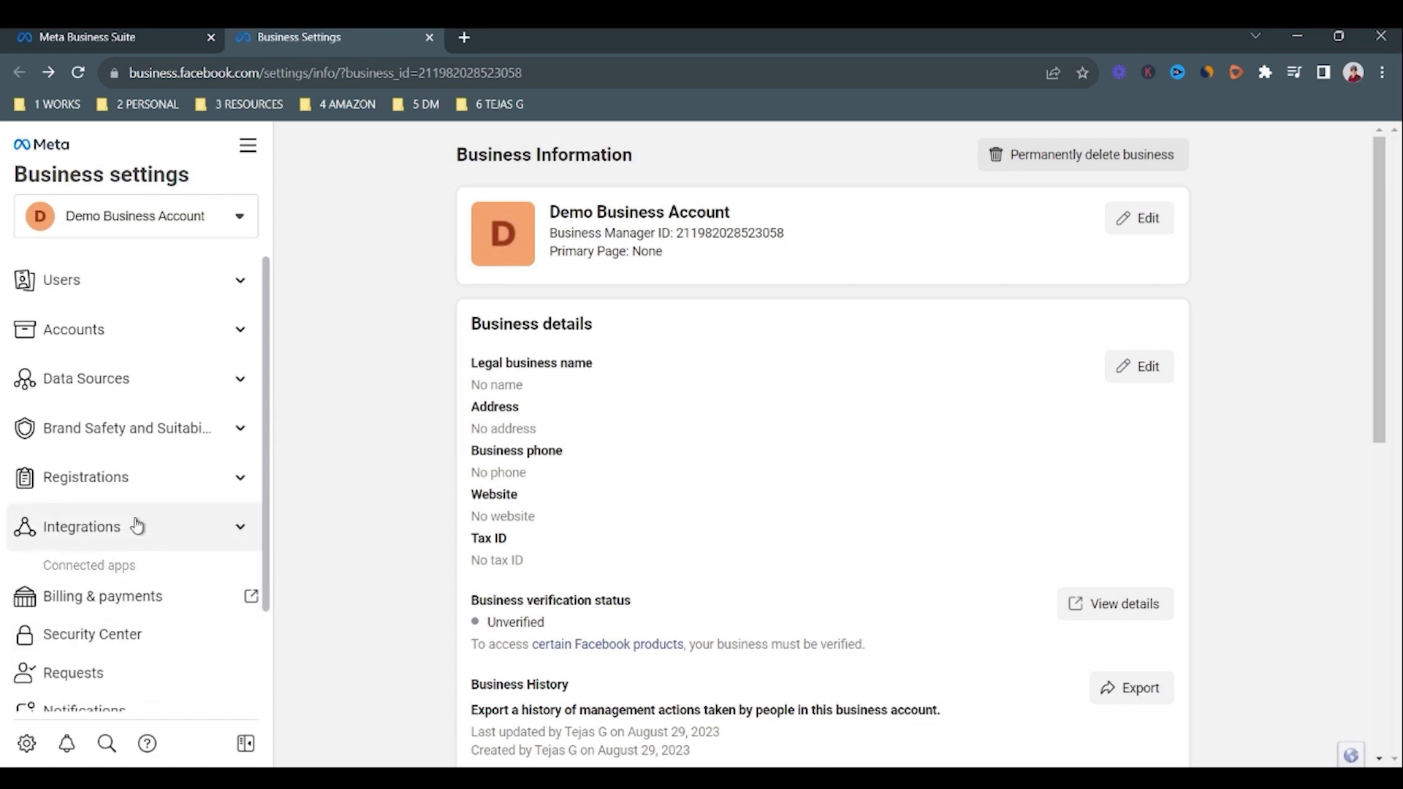
Open the People list under Users and check the actions available for the invited person and the full-control user.
{"action": "left_click", "coordinate": [69, 292]}
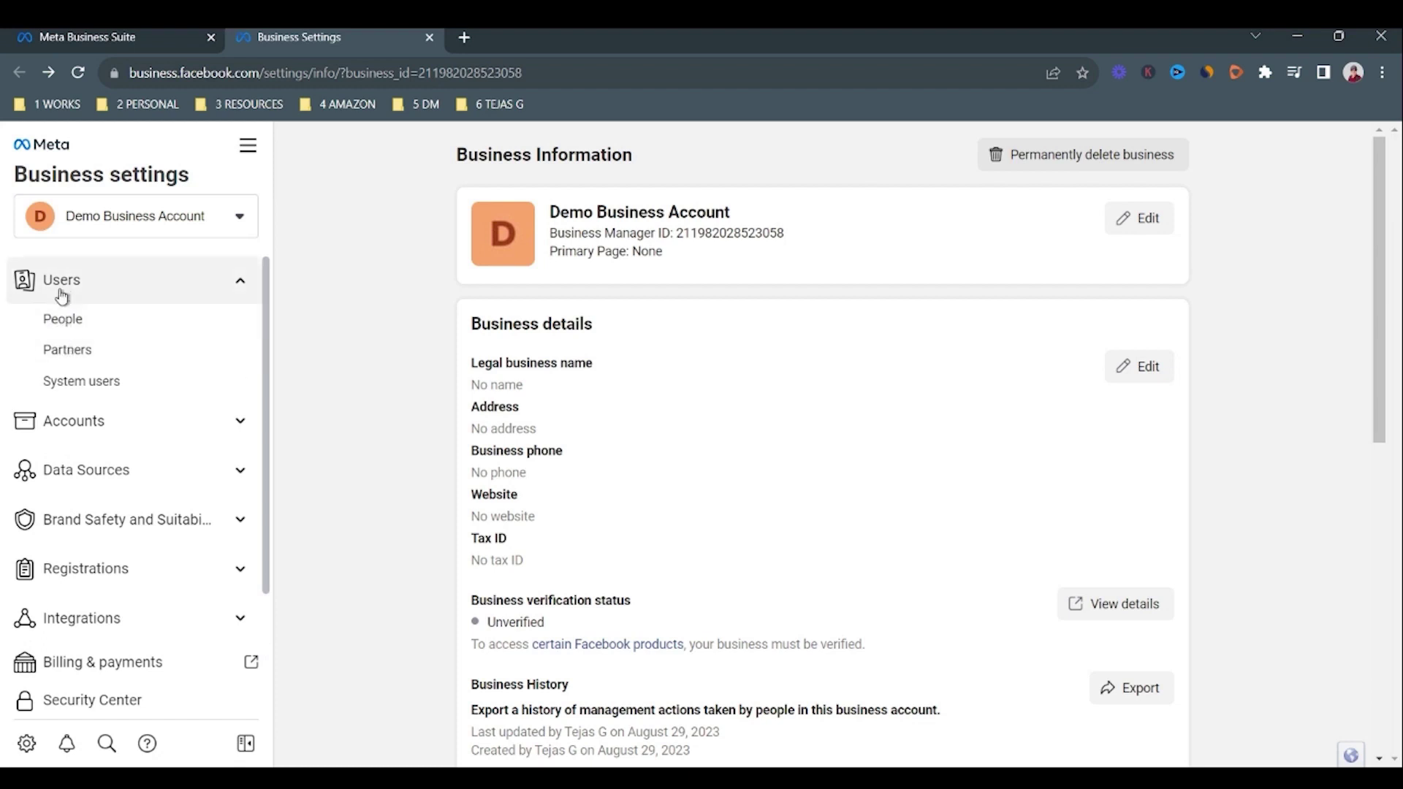
{"action": "left_click", "coordinate": [79, 323]}
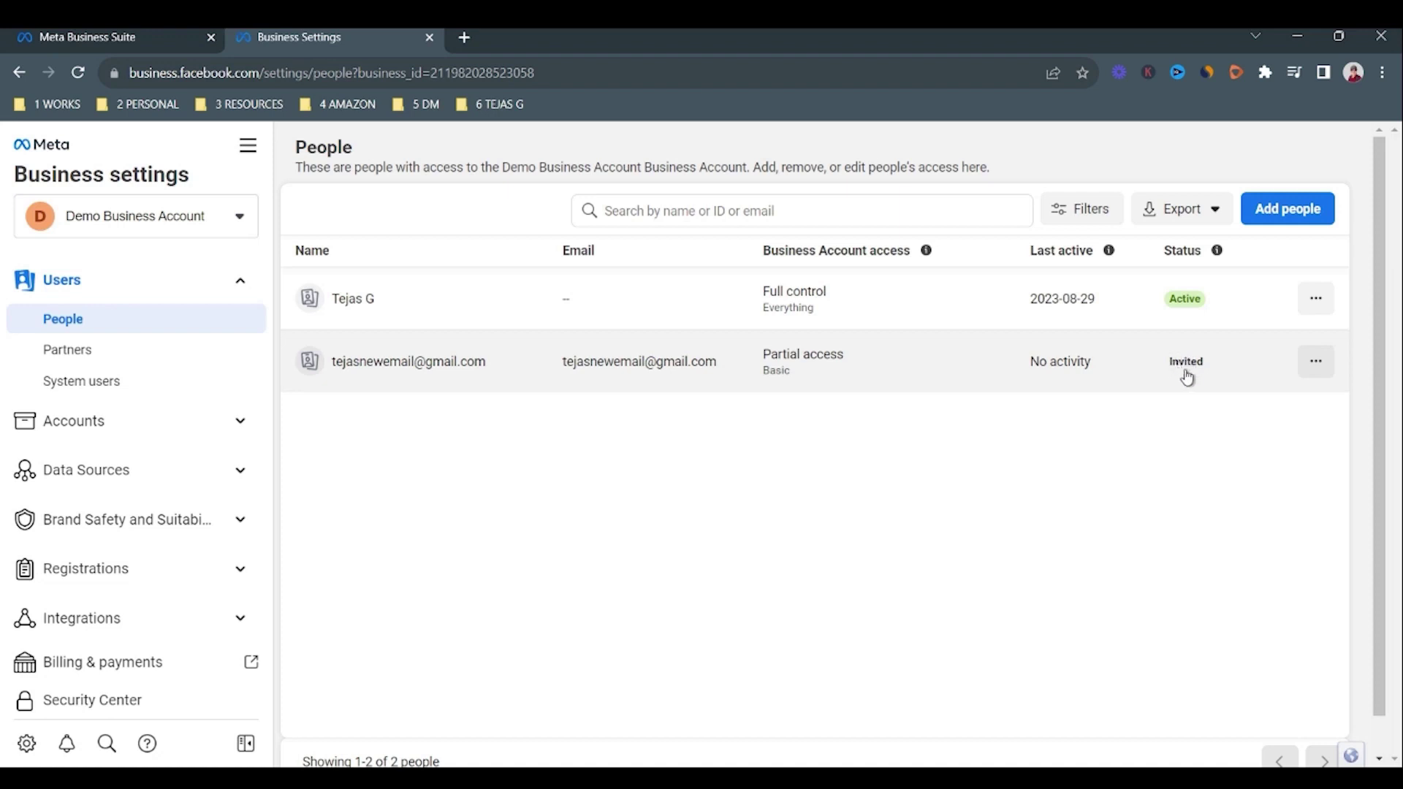
{"action": "left_click", "coordinate": [1316, 364]}
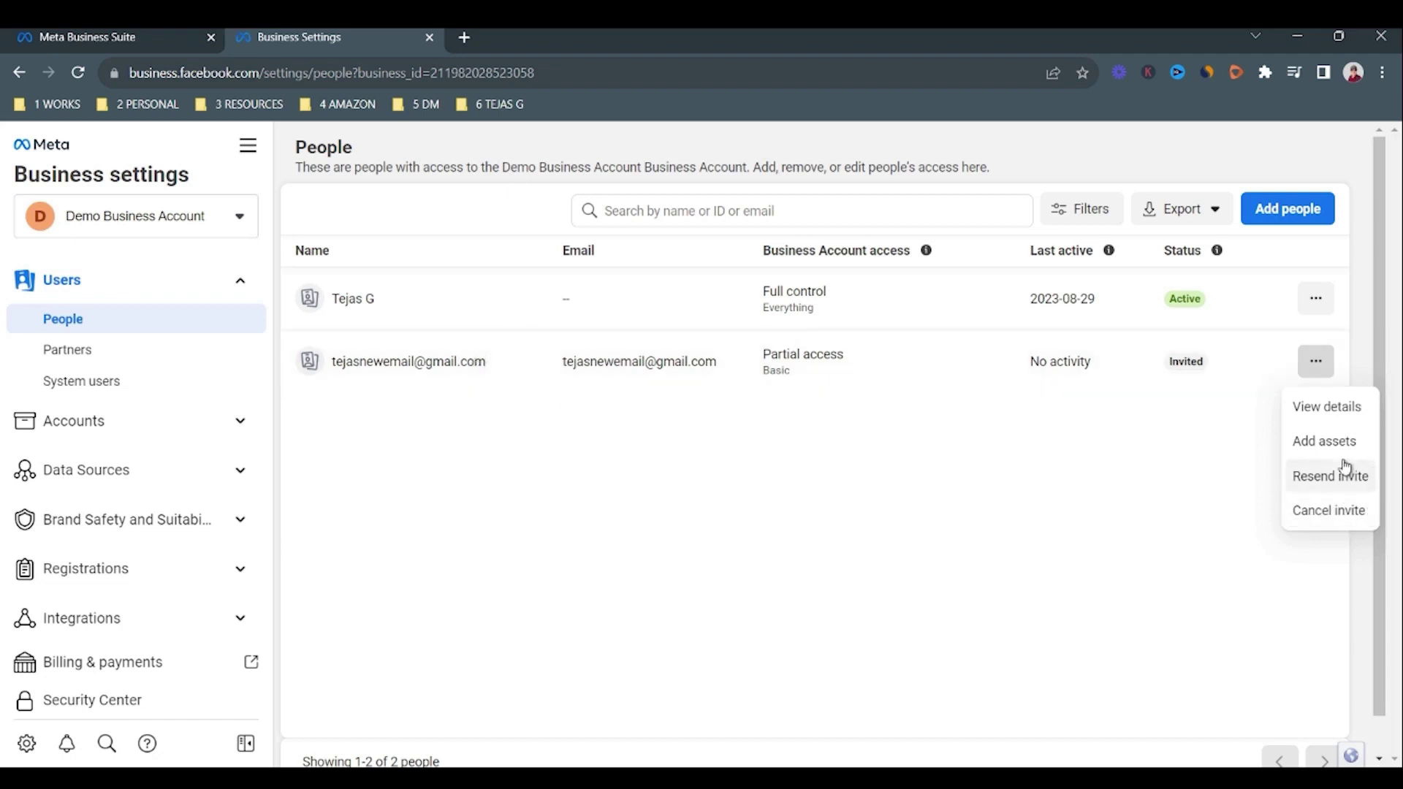
{"action": "left_click", "coordinate": [1191, 528]}
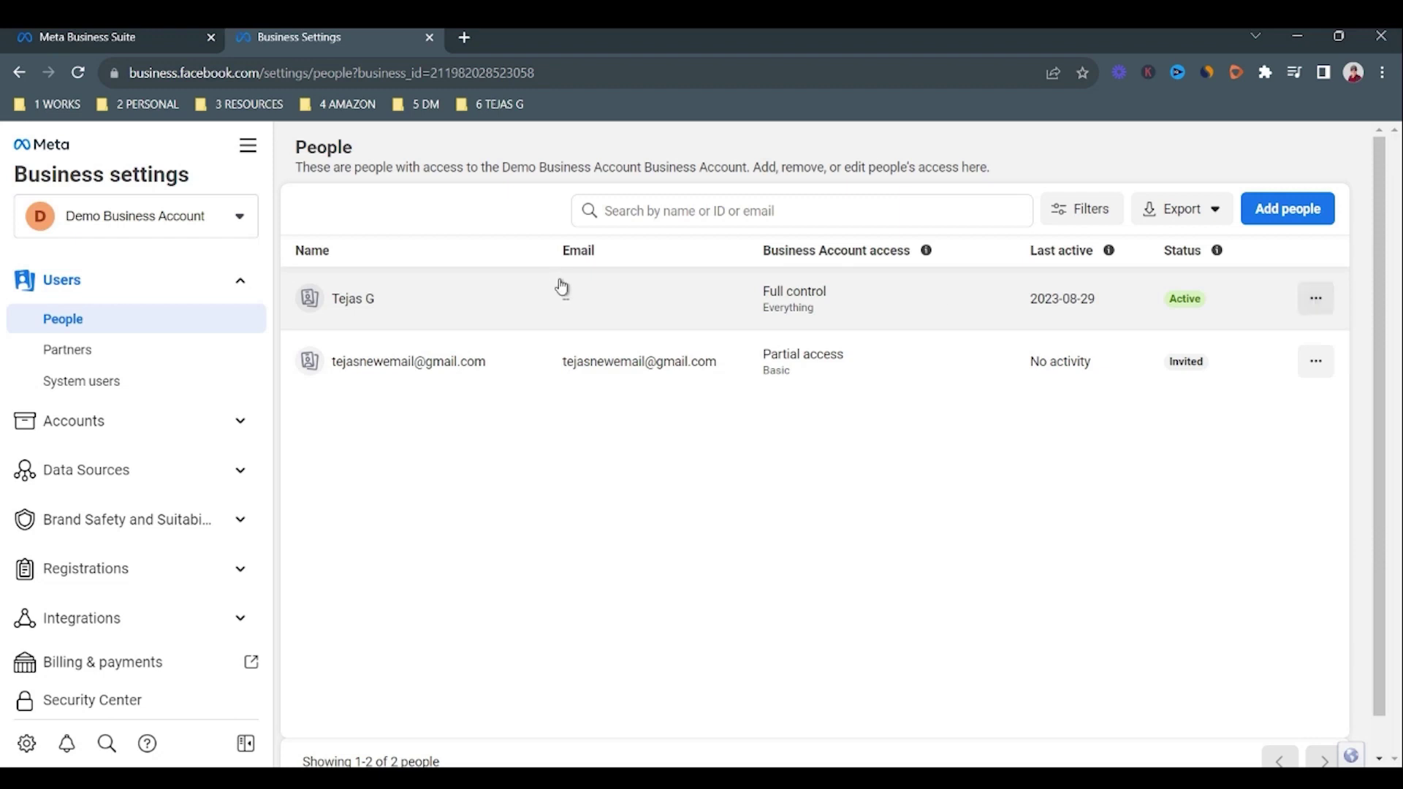
{"action": "left_click", "coordinate": [1317, 302]}
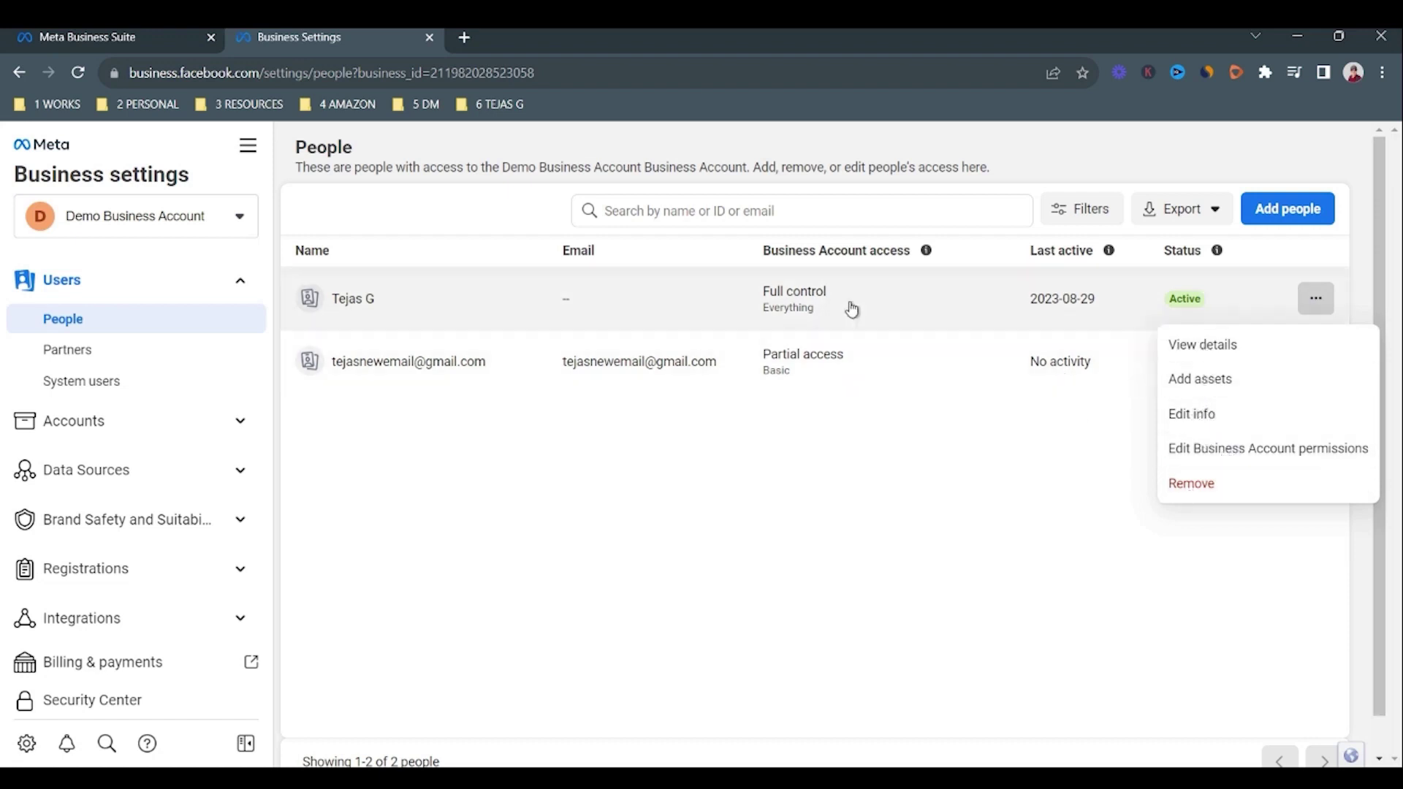
{"action": "left_click", "coordinate": [877, 465]}
Open the Partners settings and read the options for sharing assets with partners and requesting assets from them.
{"action": "left_click", "coordinate": [73, 353]}
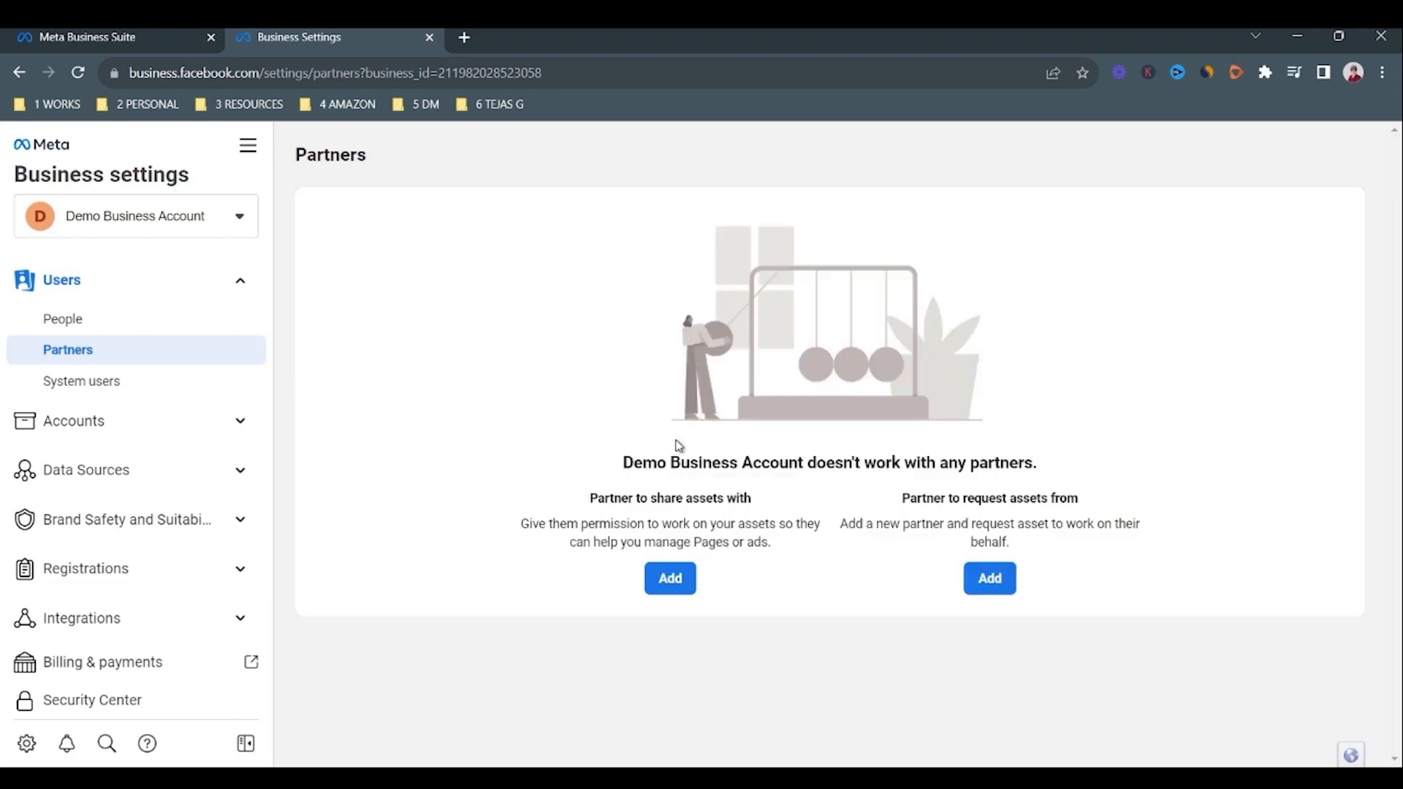
{"action": "left_click_drag", "start_coordinate": [754, 490], "coordinate": [774, 502]}
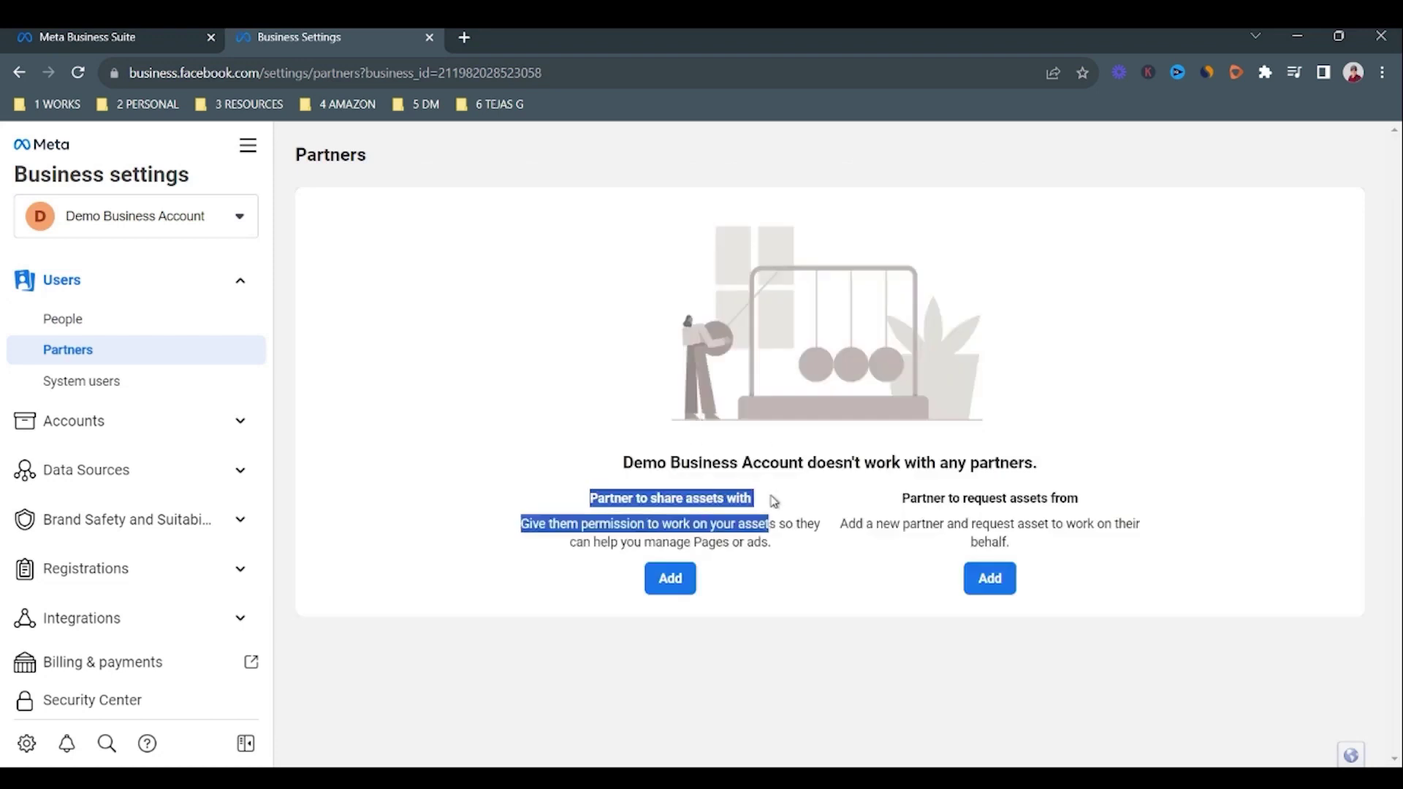
{"action": "left_click", "coordinate": [1176, 396]}
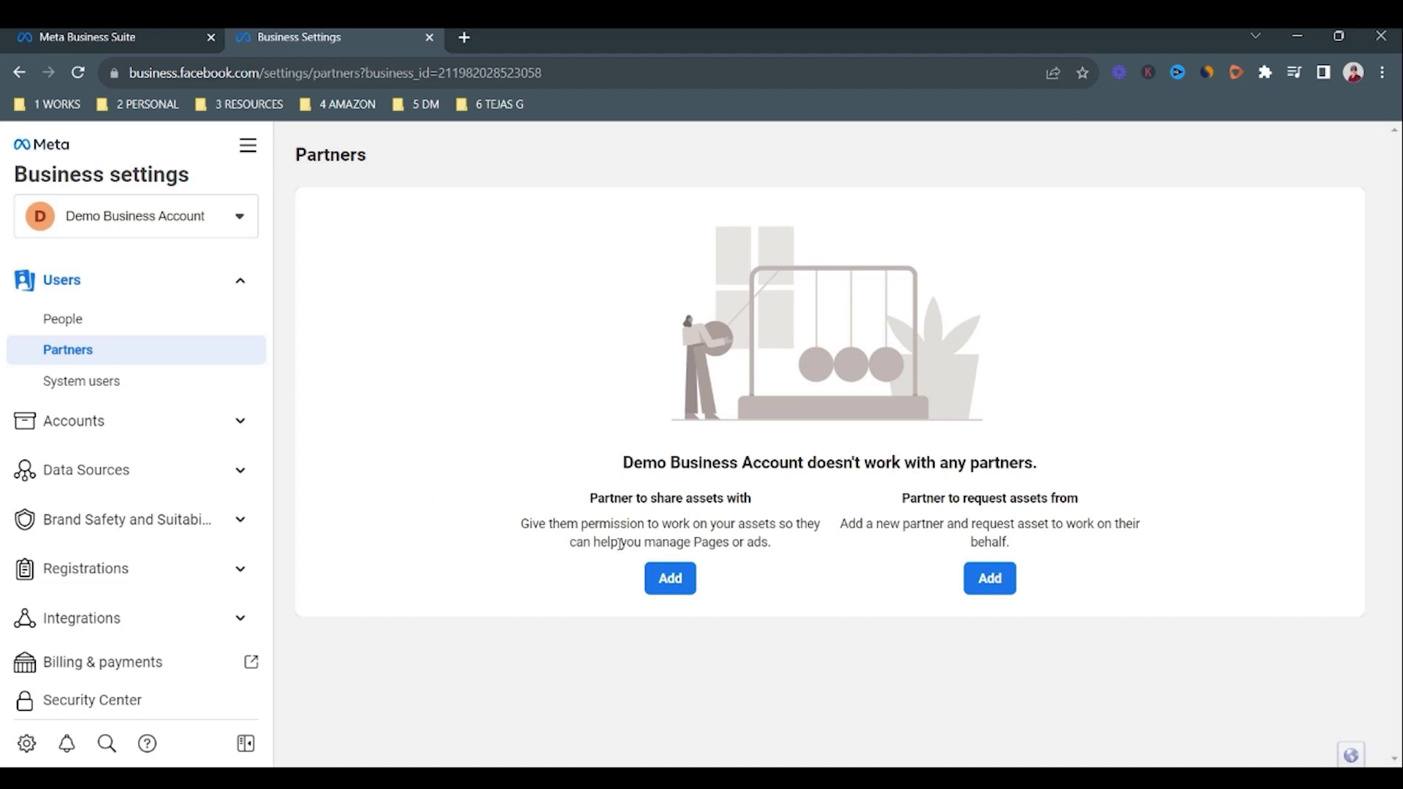
Open the System users settings and read the explanation of how system users are listed and managed.
{"action": "left_click", "coordinate": [85, 384]}
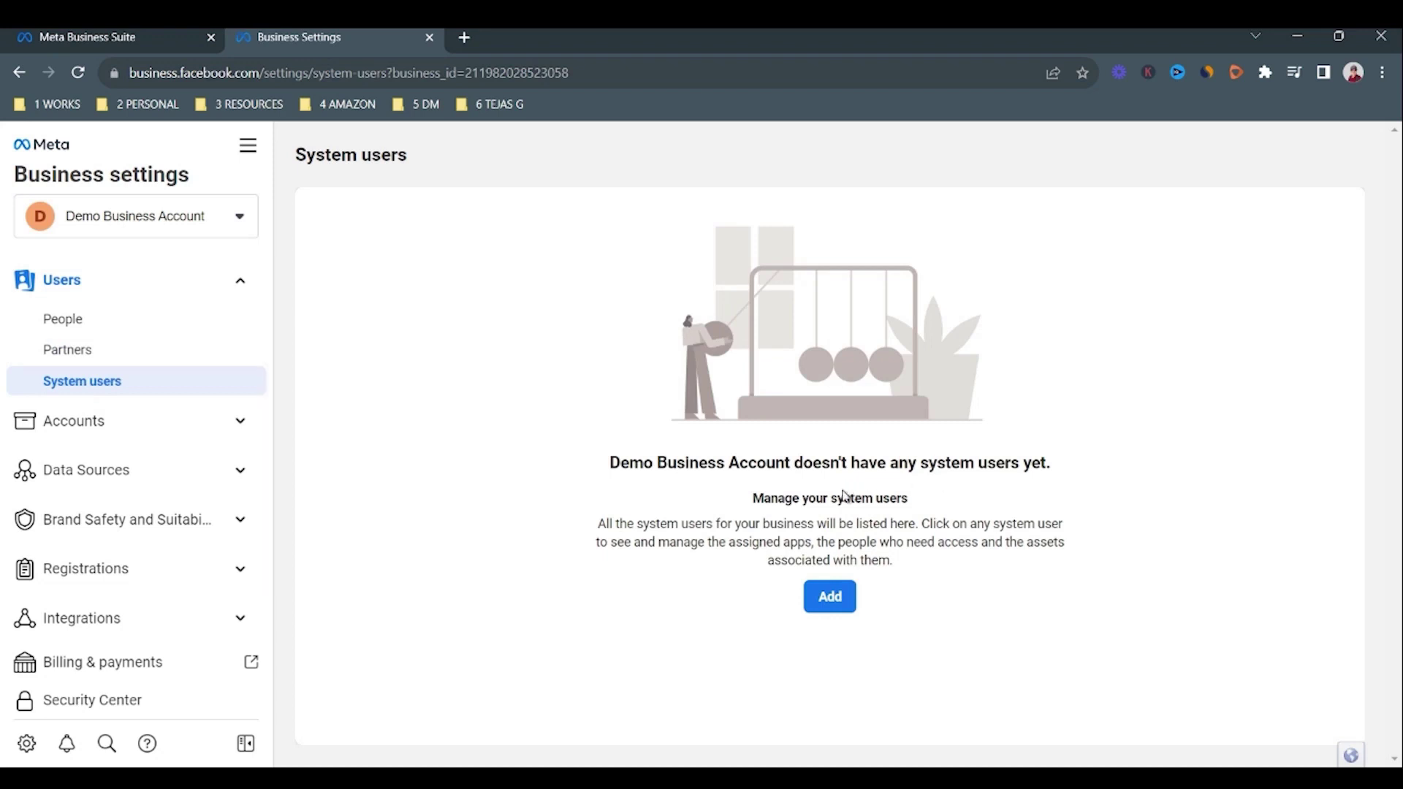
{"action": "left_click_drag", "start_coordinate": [755, 498], "coordinate": [901, 498]}
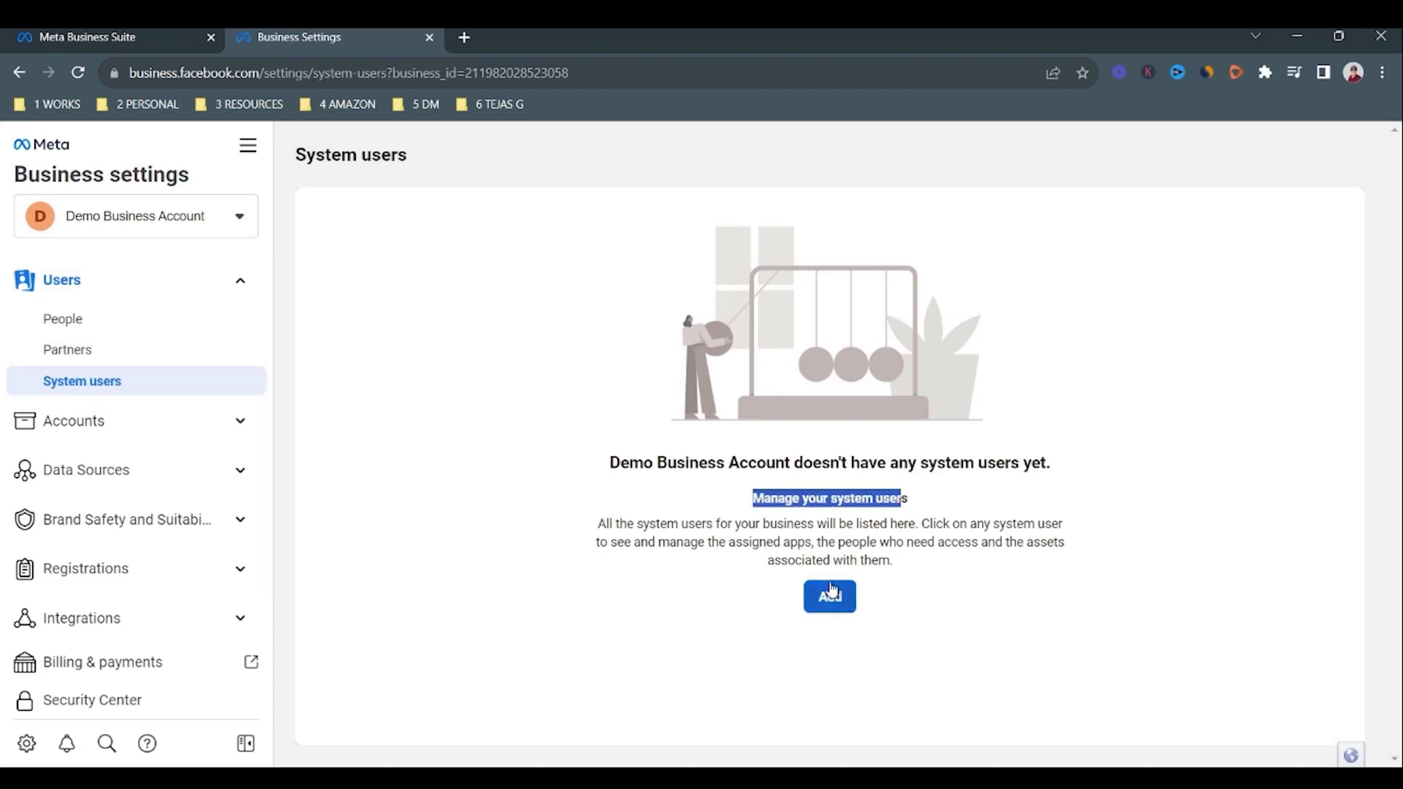
{"action": "left_click_drag", "start_coordinate": [611, 473], "coordinate": [1137, 466]}
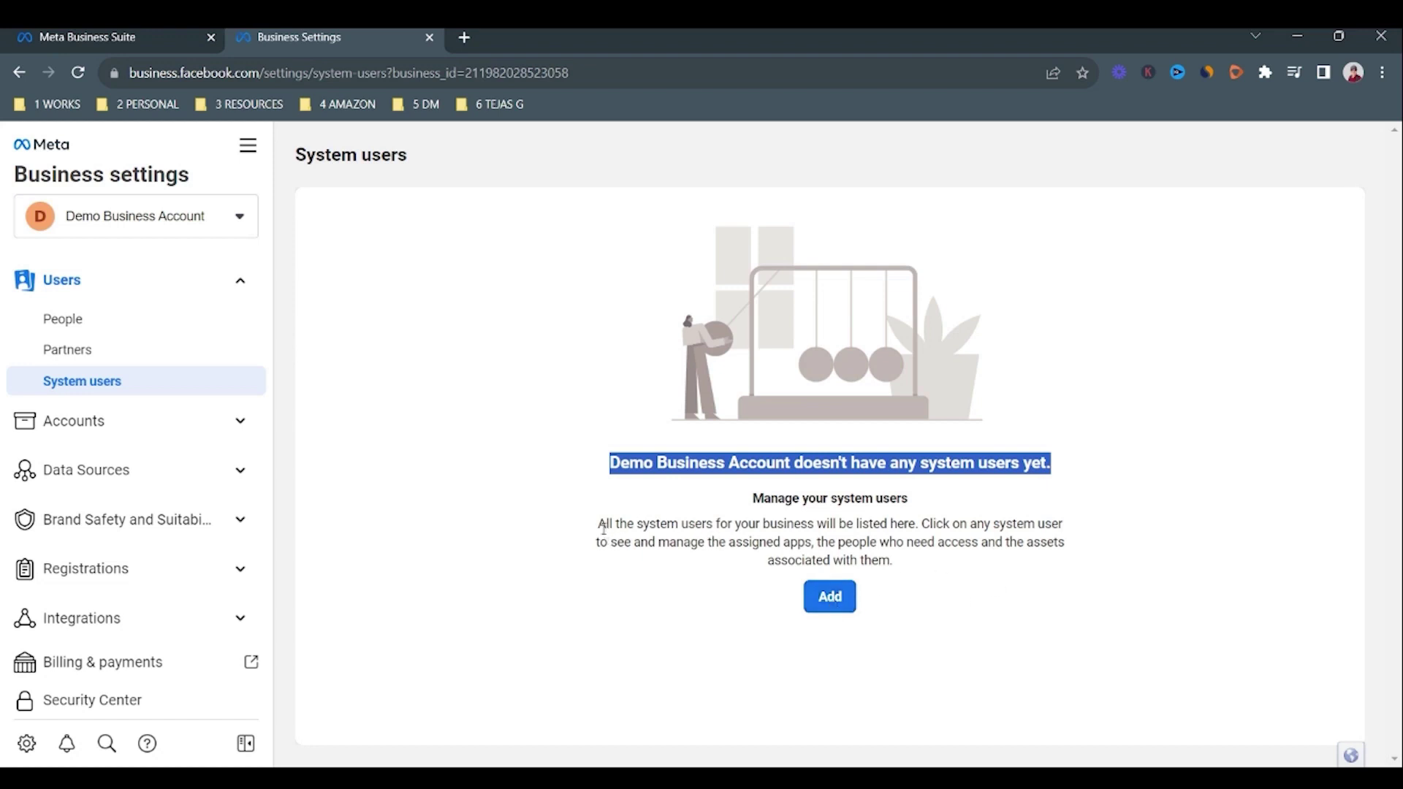
{"action": "left_click_drag", "start_coordinate": [604, 525], "coordinate": [806, 545]}
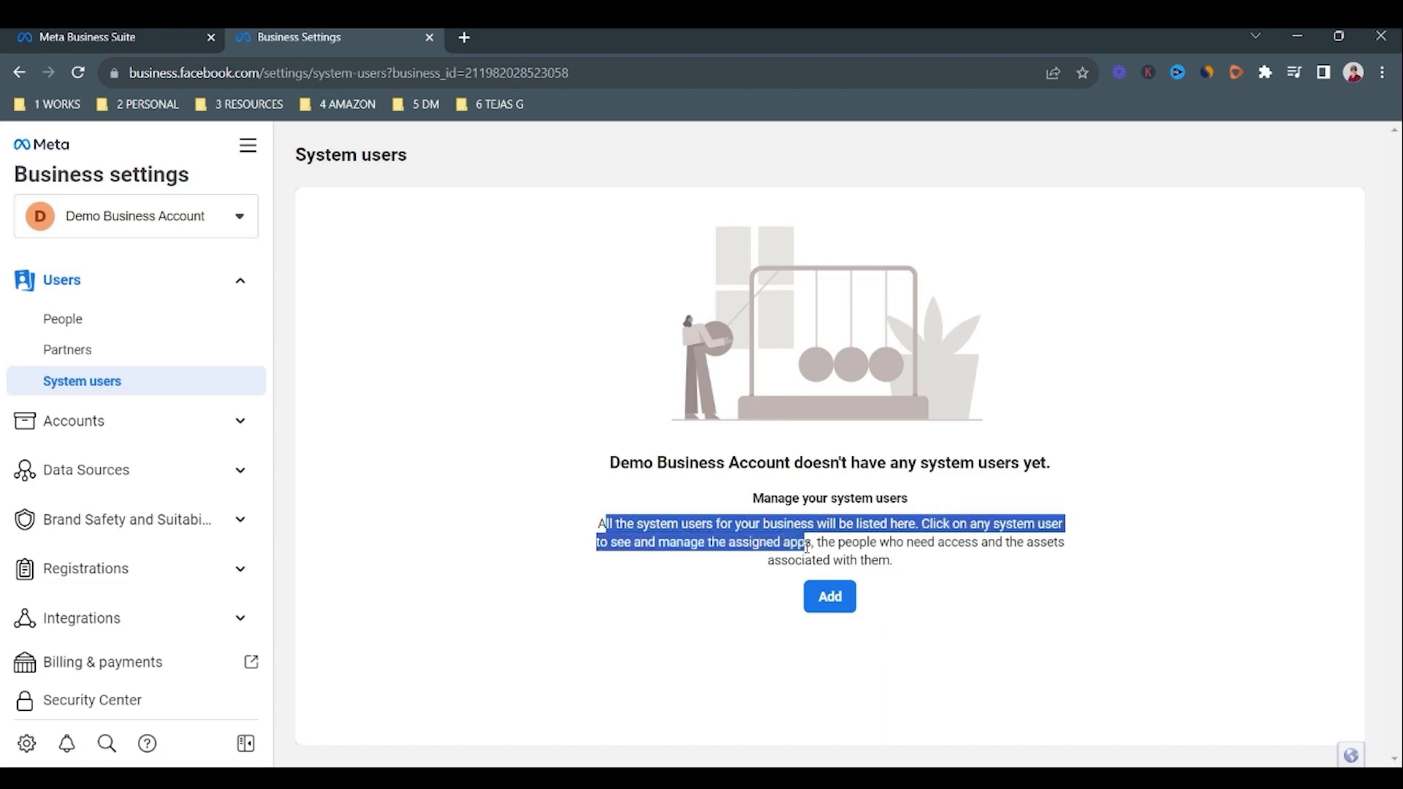
{"action": "left_click", "coordinate": [874, 649]}
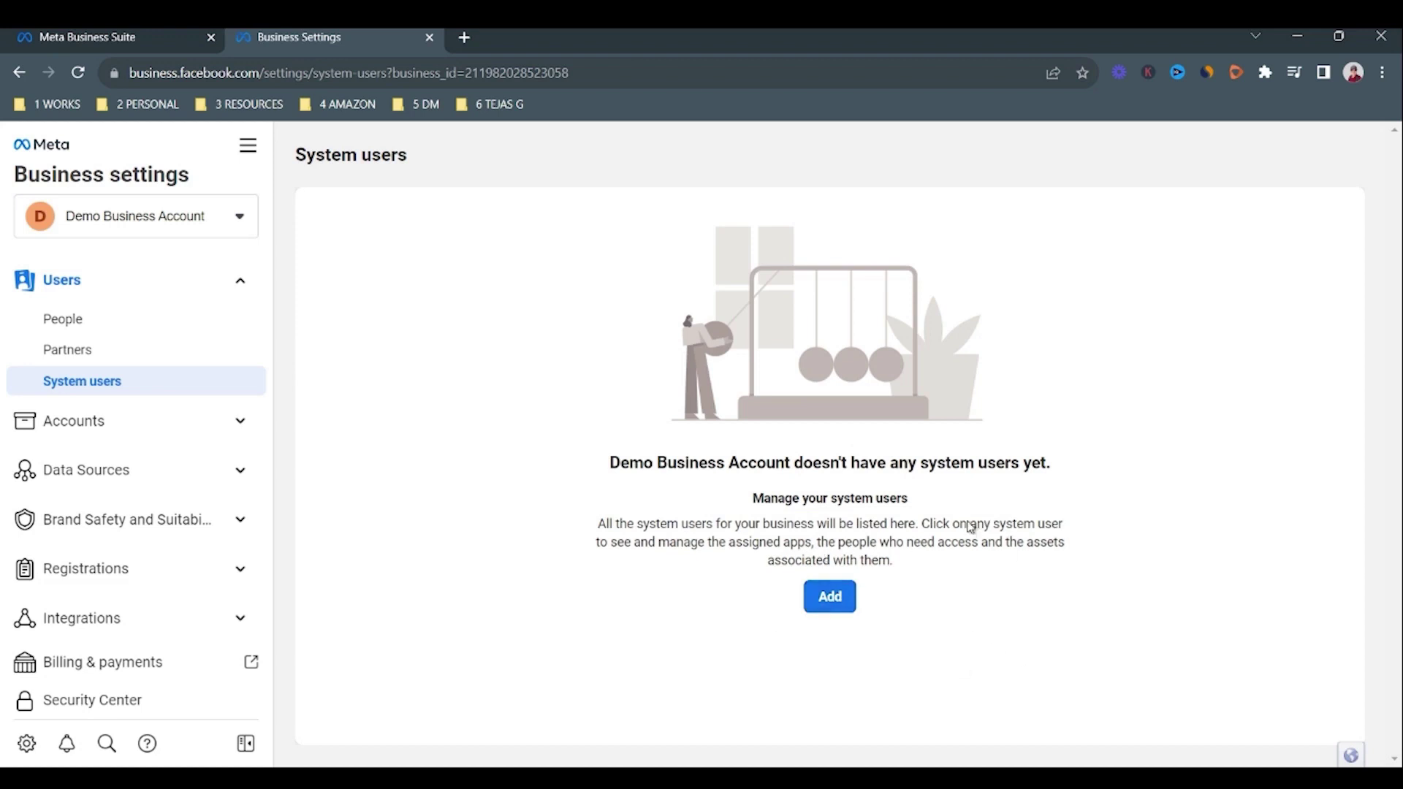
{"action": "left_click_drag", "start_coordinate": [998, 528], "coordinate": [1087, 539]}
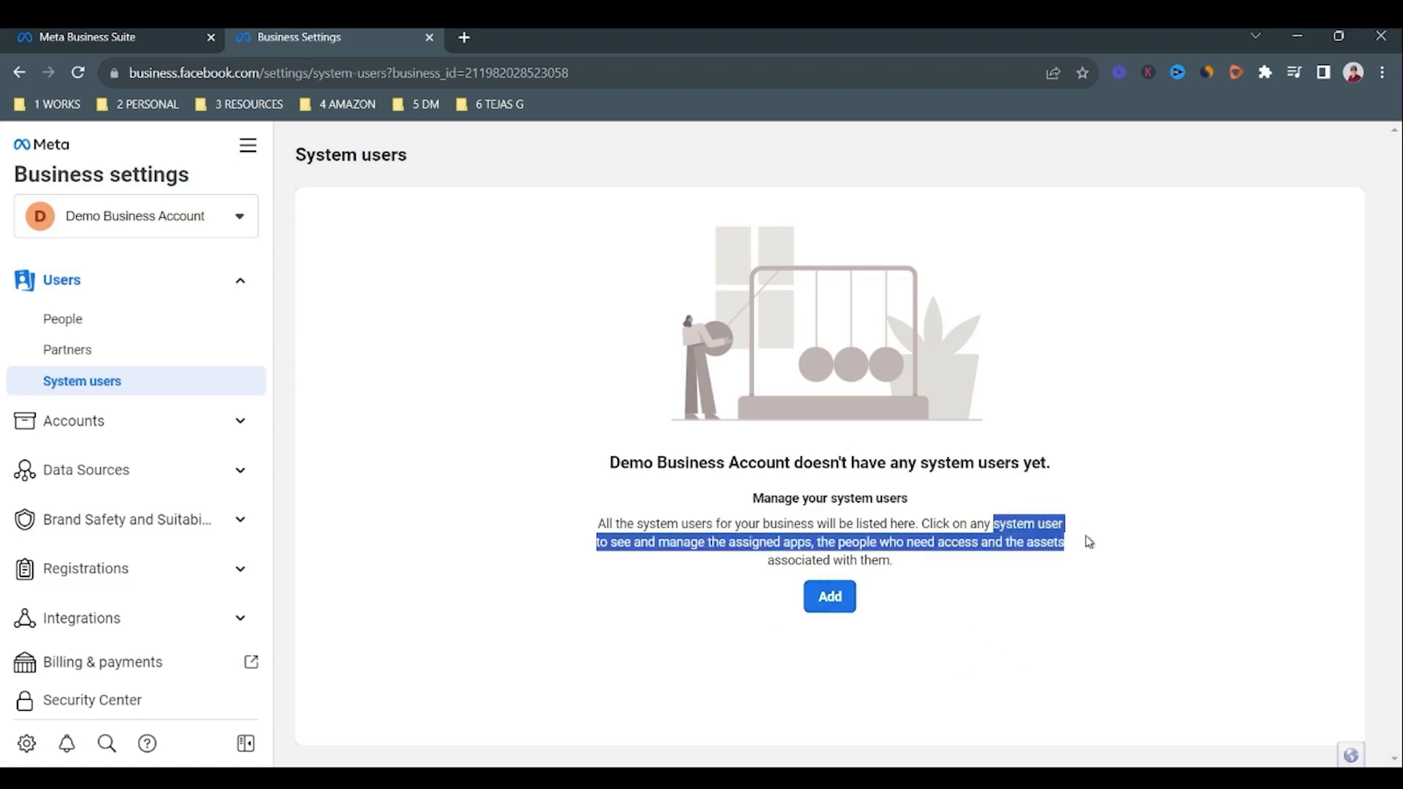
{"action": "left_click", "coordinate": [1052, 568]}
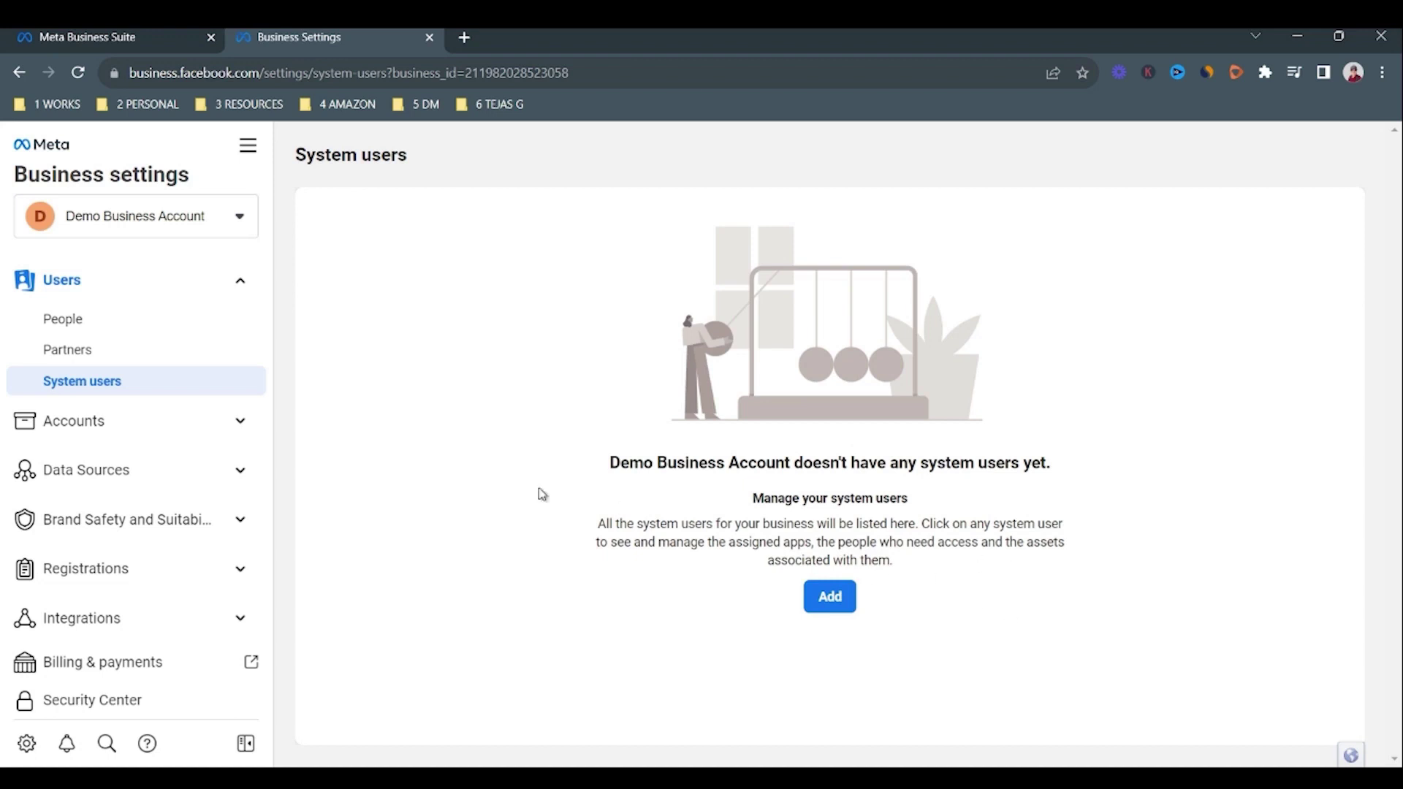
Open the Ad accounts settings and review the options for adding an ad account or requesting access to one.
{"action": "left_click", "coordinate": [53, 283]}
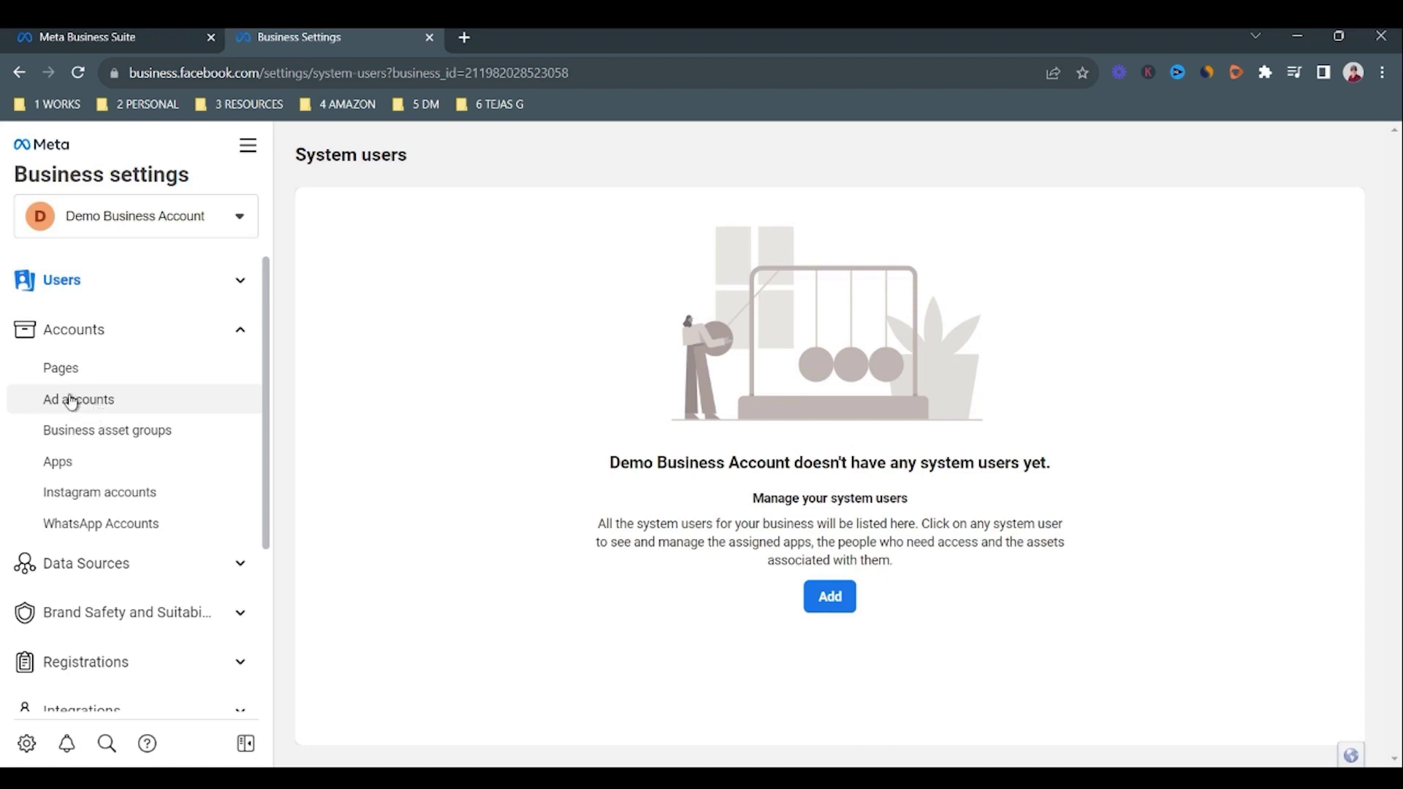
{"action": "left_click", "coordinate": [70, 401]}
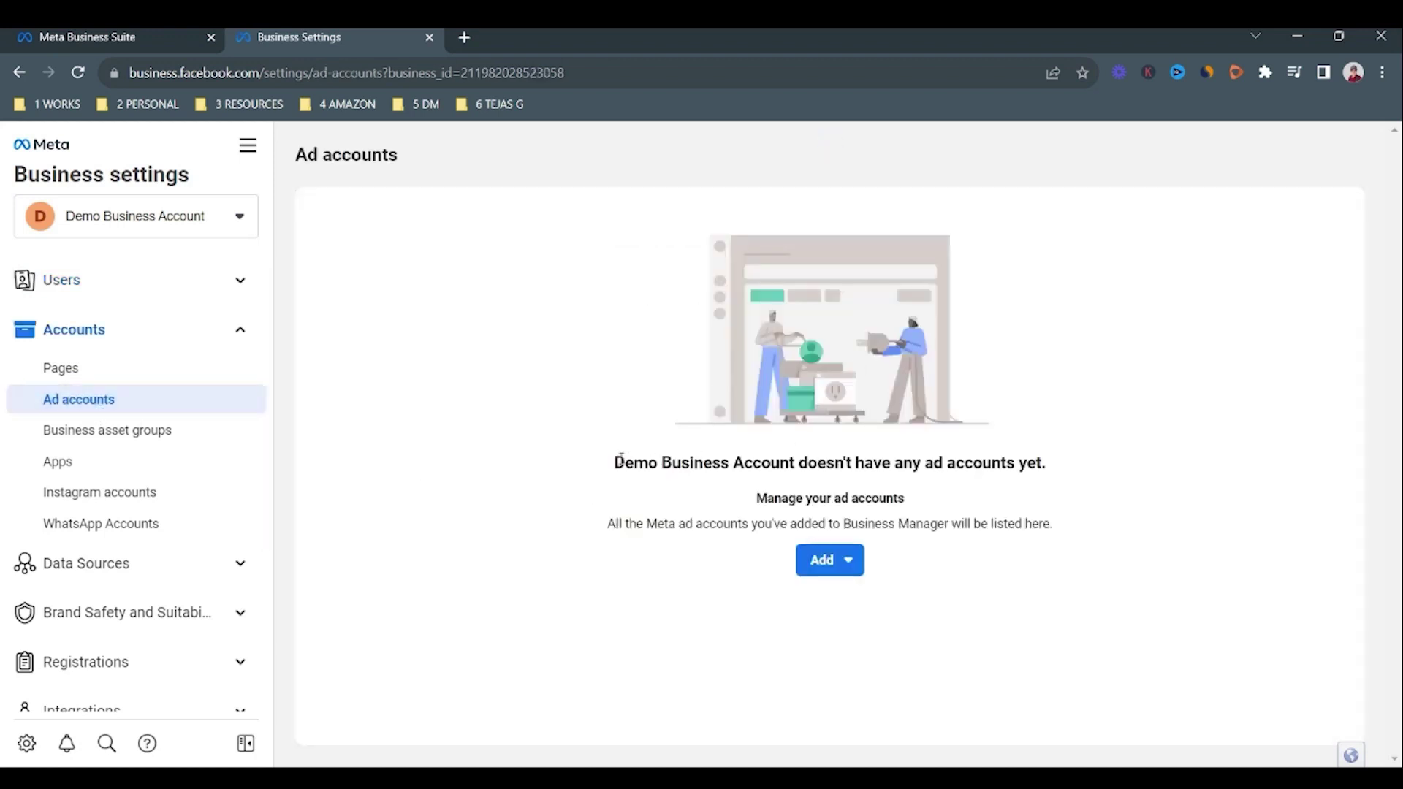
{"action": "left_click_drag", "start_coordinate": [620, 462], "coordinate": [1060, 524]}
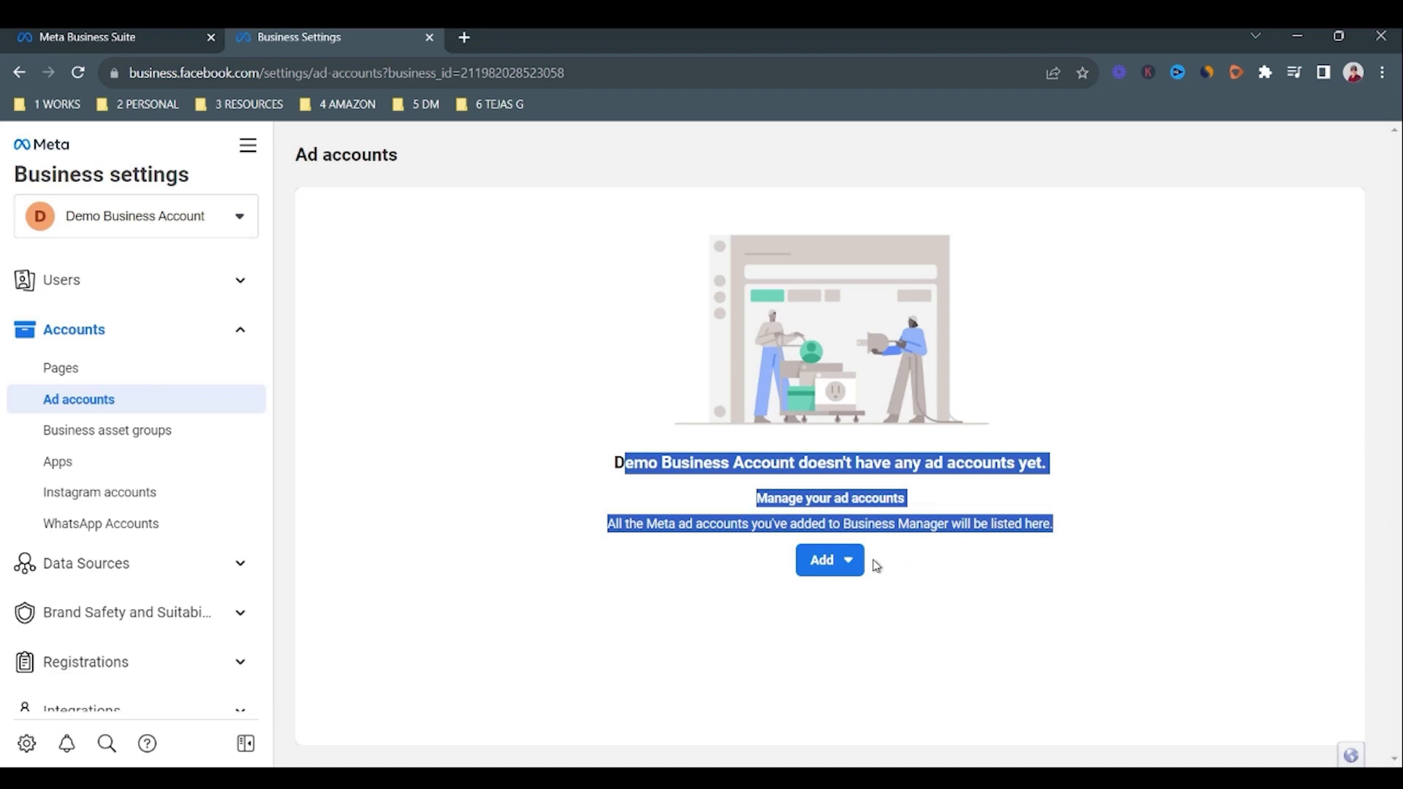
{"action": "left_click", "coordinate": [852, 561]}
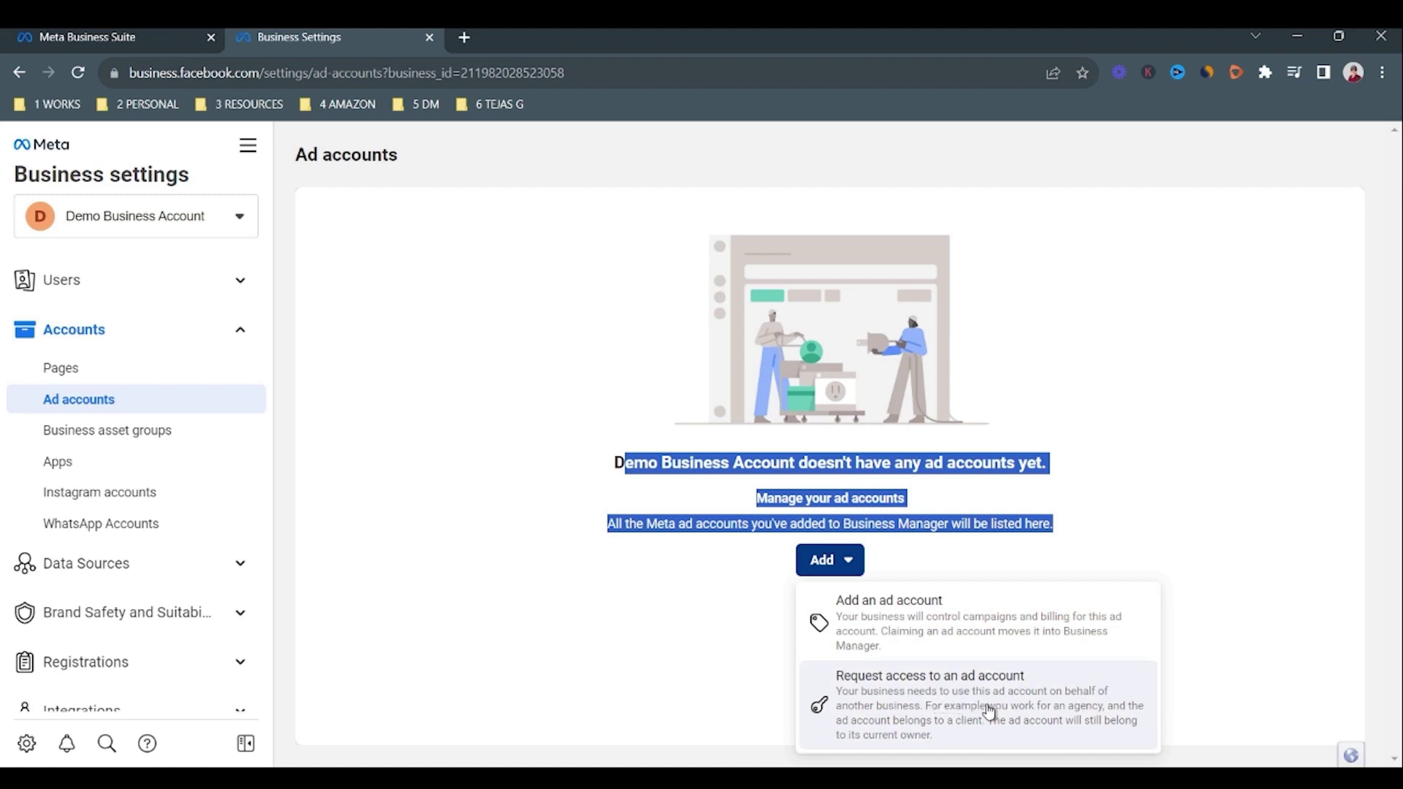
{"action": "left_click", "coordinate": [713, 656]}
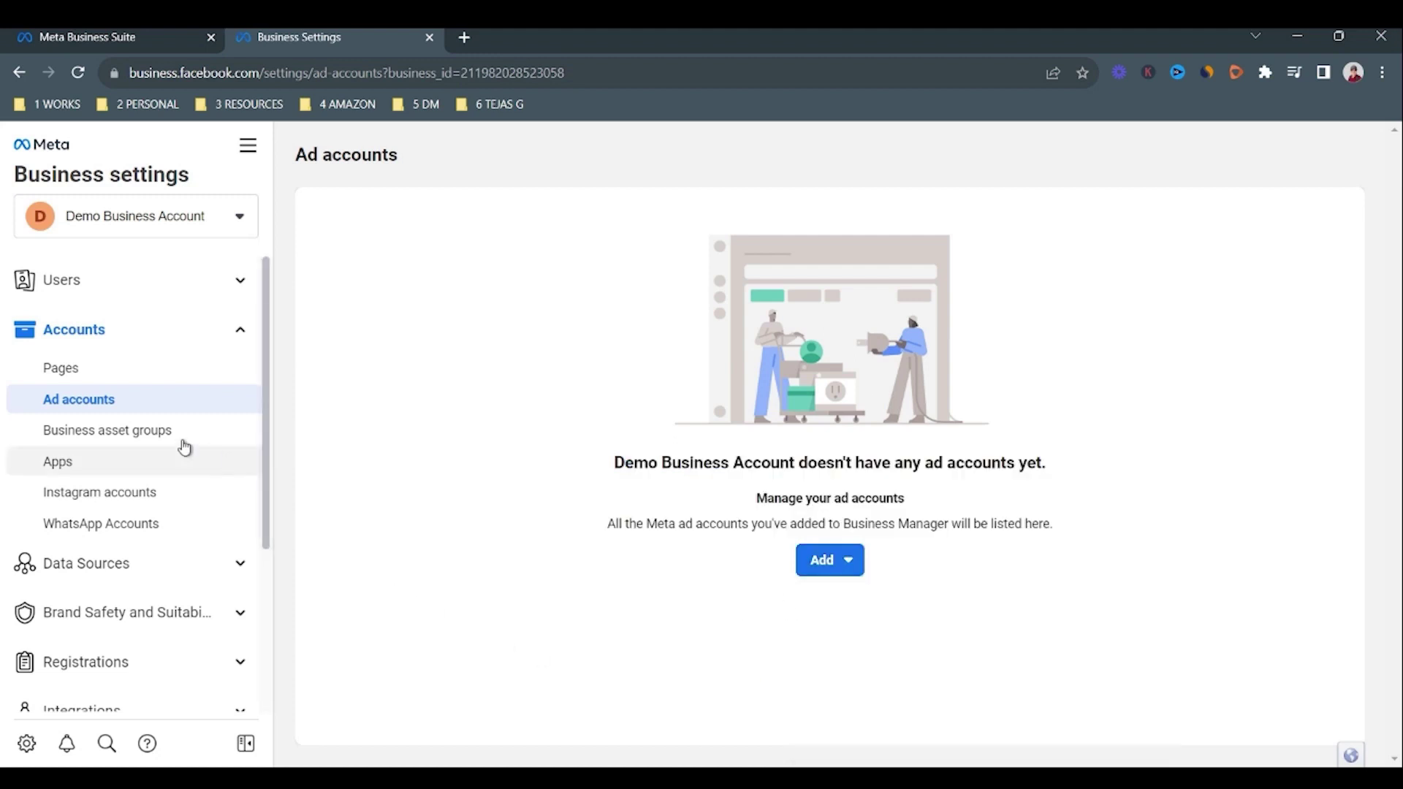
Open the Pages settings, review the options for adding a Page, and check the Happy Tour Planner Page's owner and ID.
{"action": "left_click", "coordinate": [73, 375]}
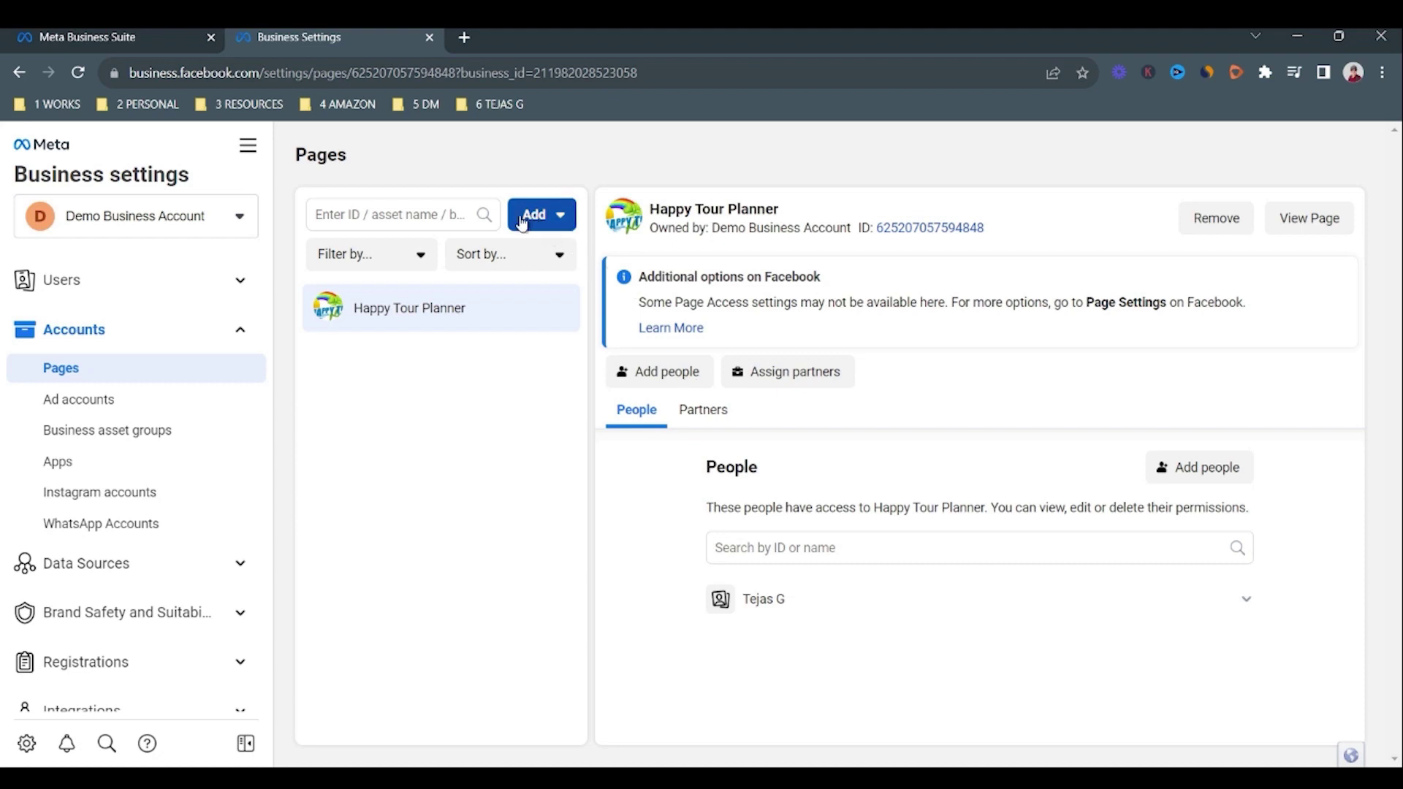
{"action": "left_click", "coordinate": [560, 215]}
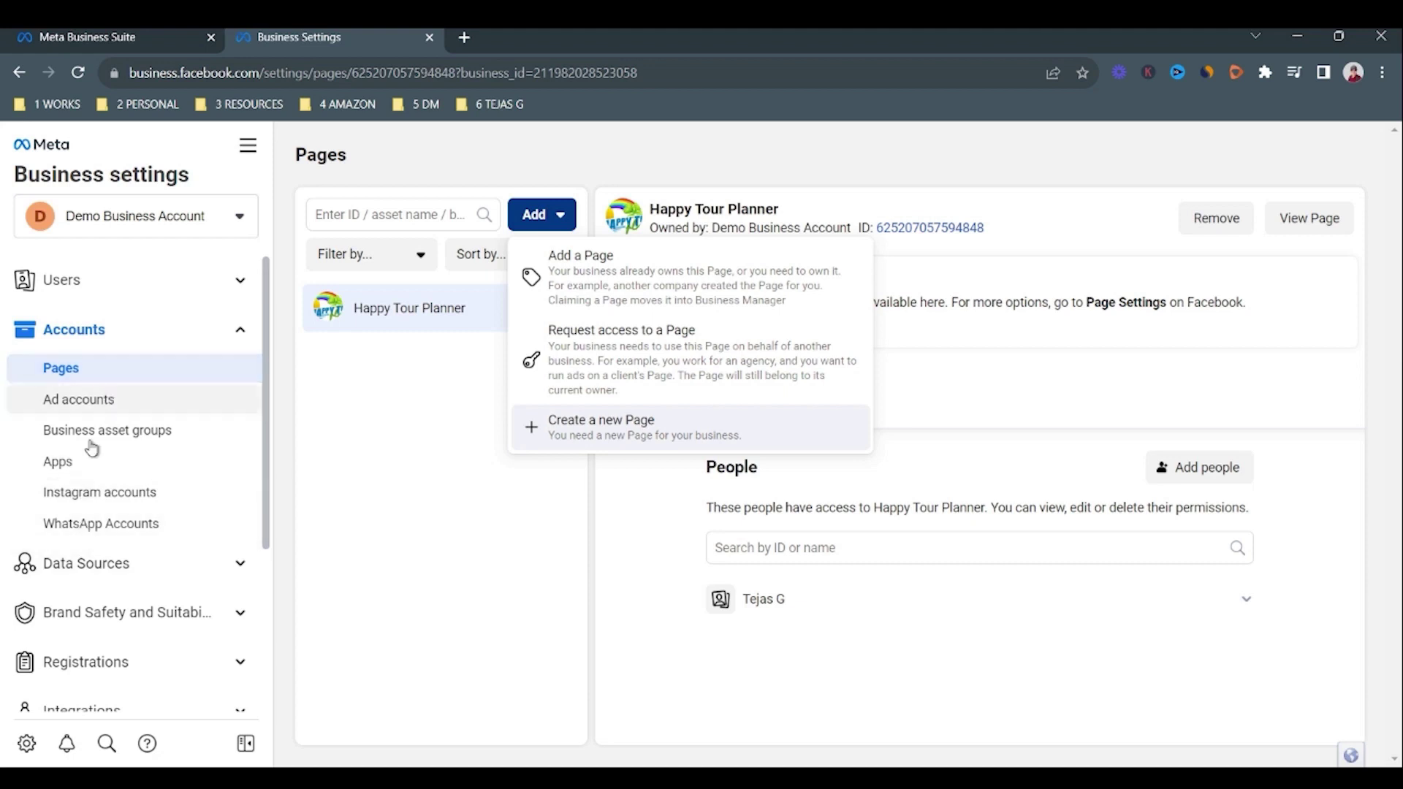
{"action": "left_click", "coordinate": [403, 496]}
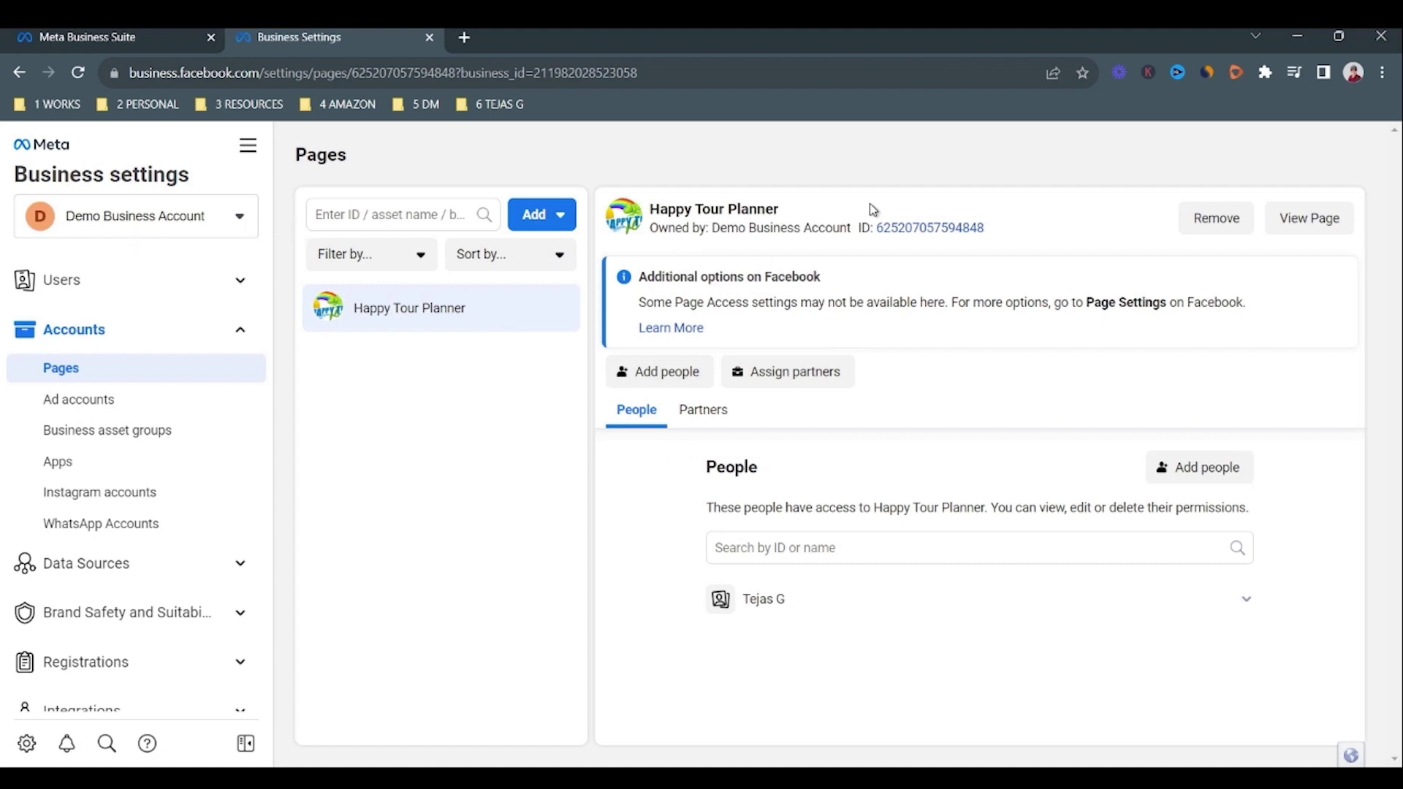
{"action": "left_click_drag", "start_coordinate": [713, 223], "coordinate": [1034, 231]}
{"action": "left_click", "coordinate": [1046, 179]}
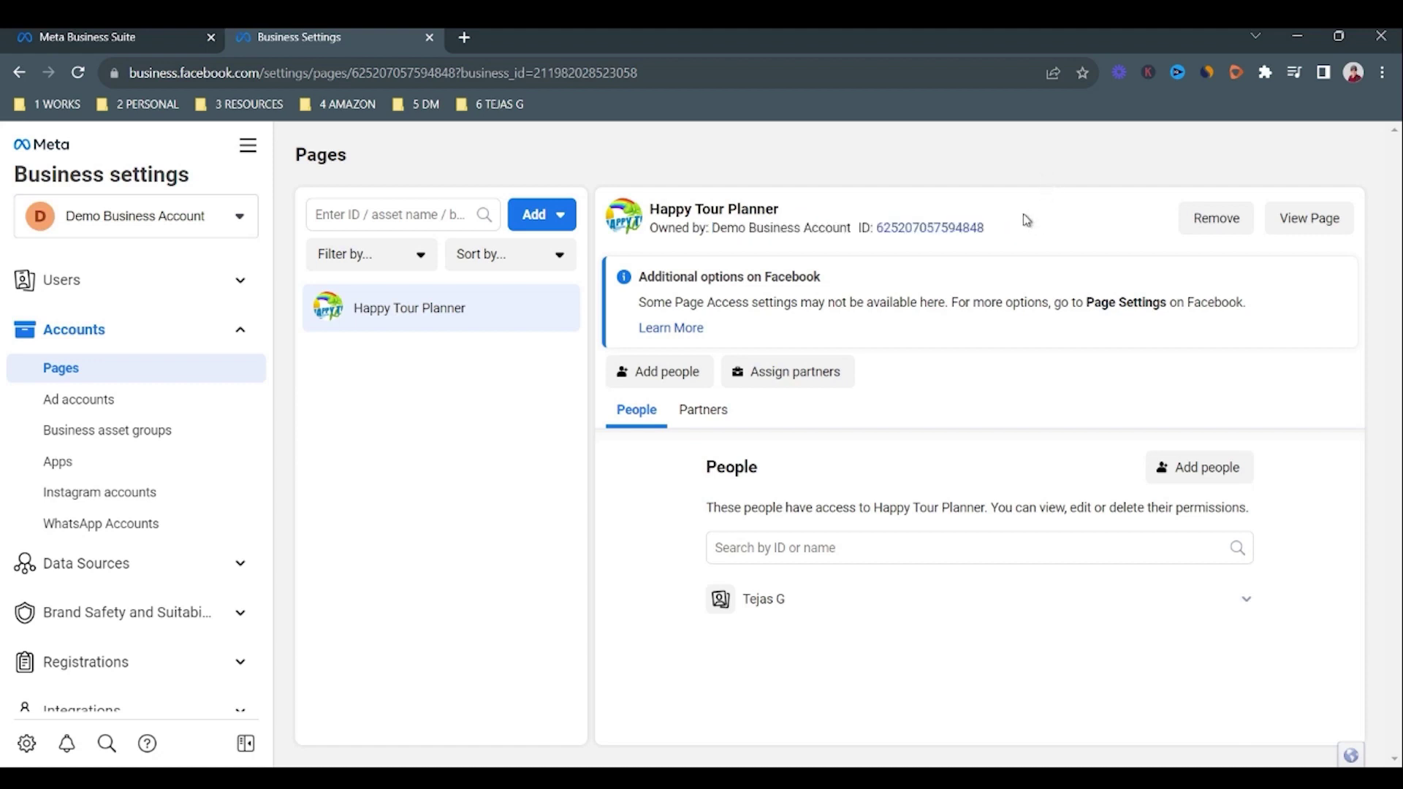